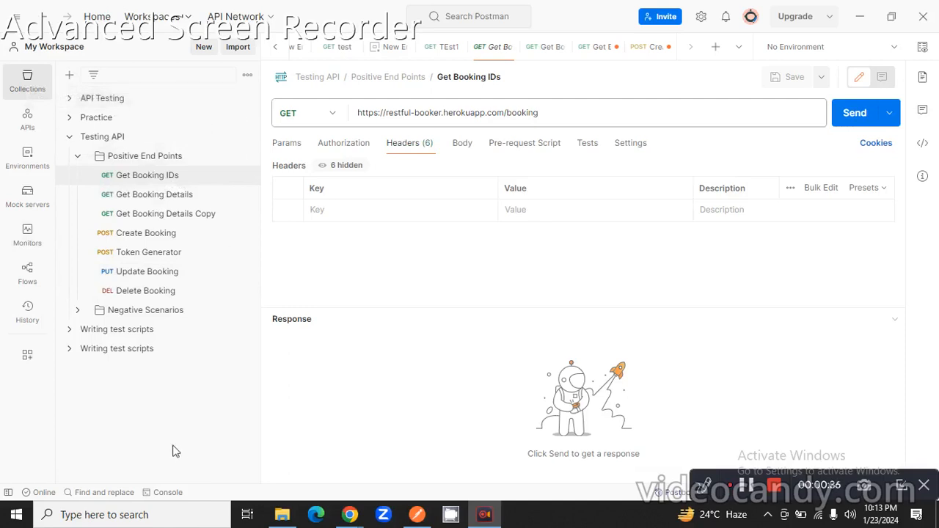
Collapse the Testing API collection and create a blank collection named "Testing"
click(149, 413)
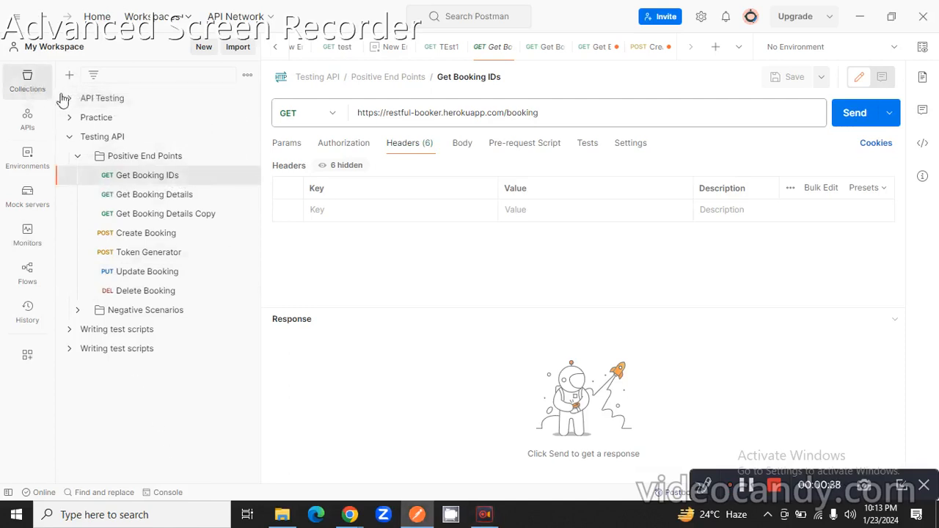
click(70, 139)
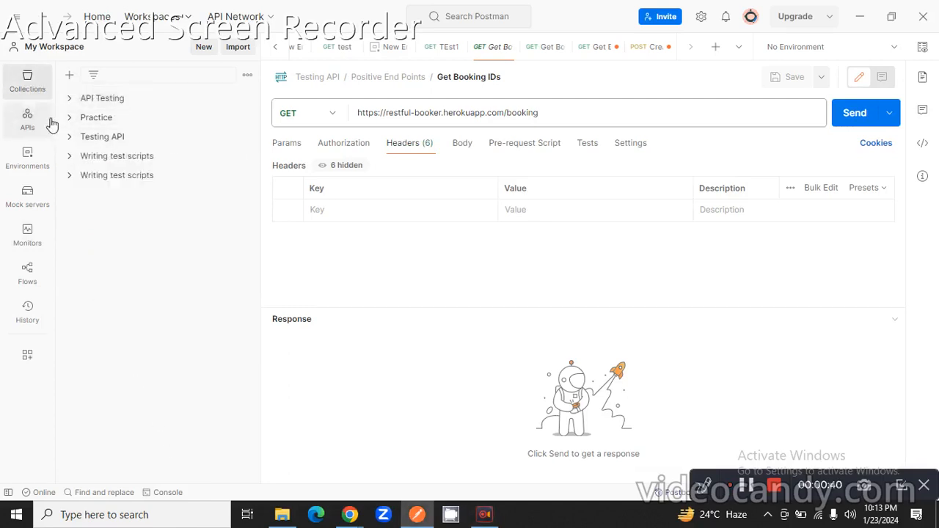
click(70, 77)
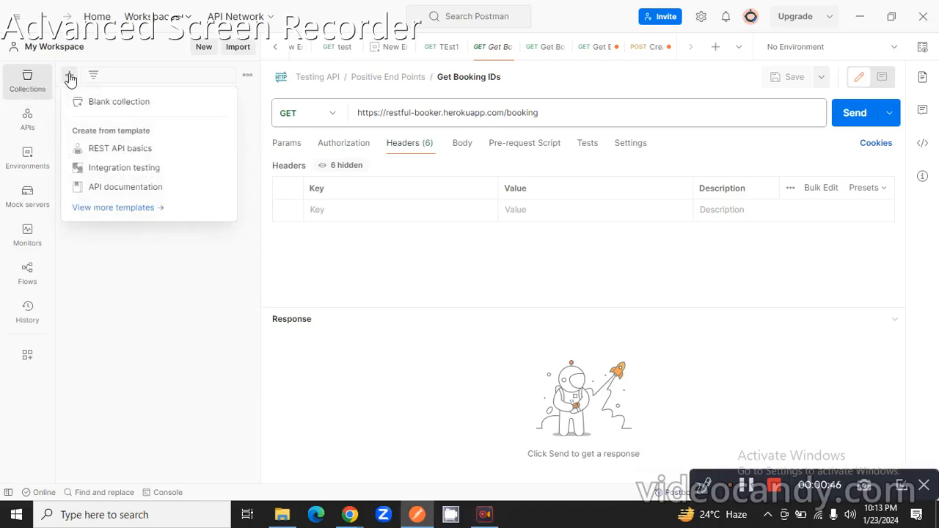
click(115, 109)
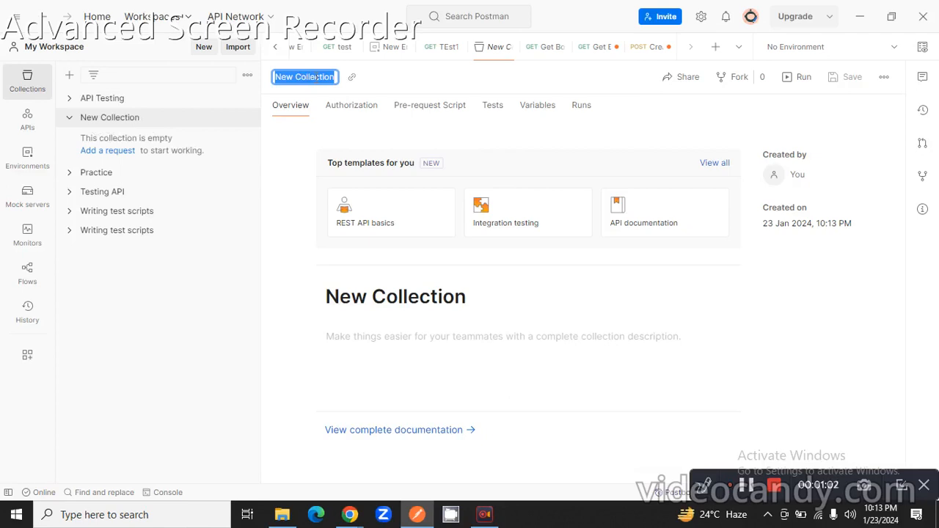
text(TEs)
key(BackSpace)
key(BackSpace)
text(esting)
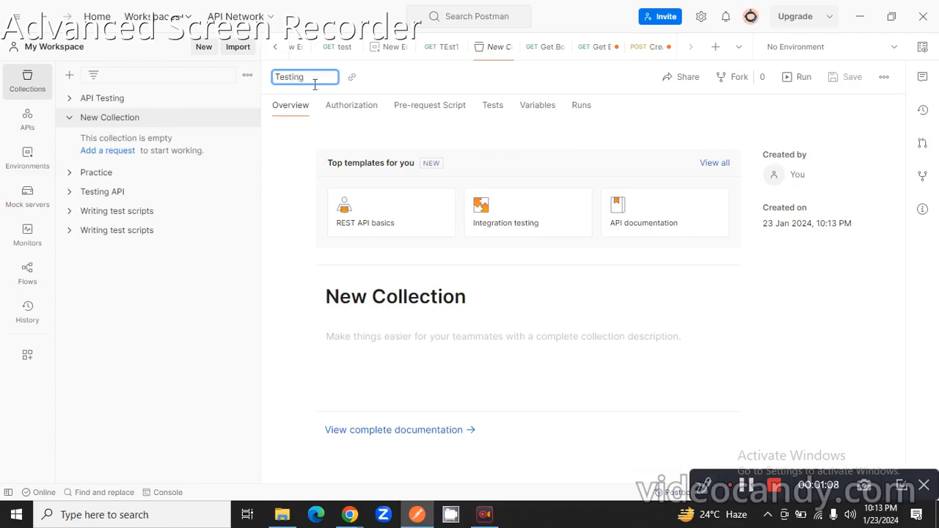
click(178, 299)
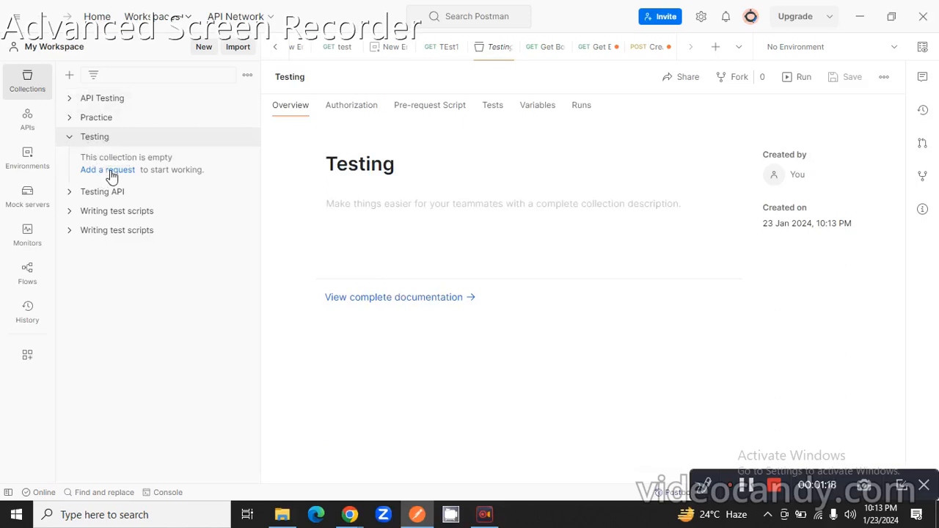
Add a request with the default name to the empty Testing collection and reopen the collection's overview
click(107, 169)
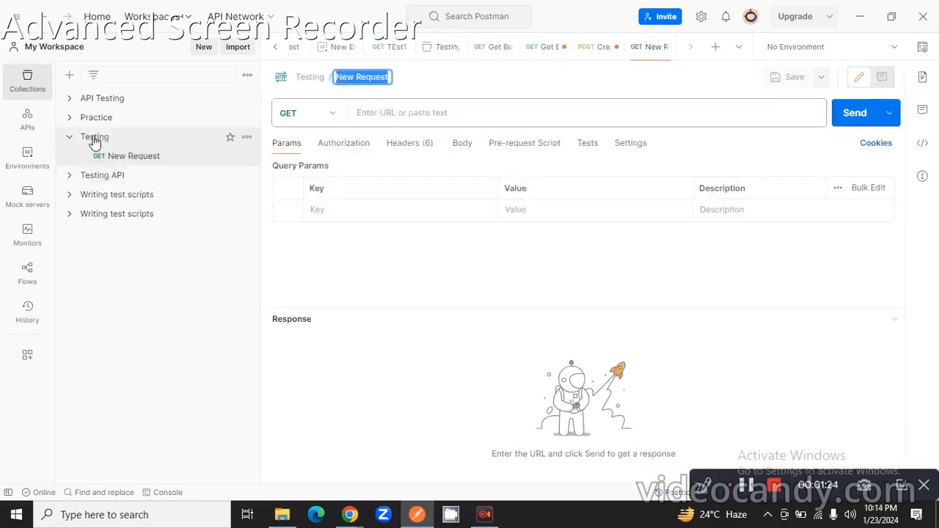
click(118, 142)
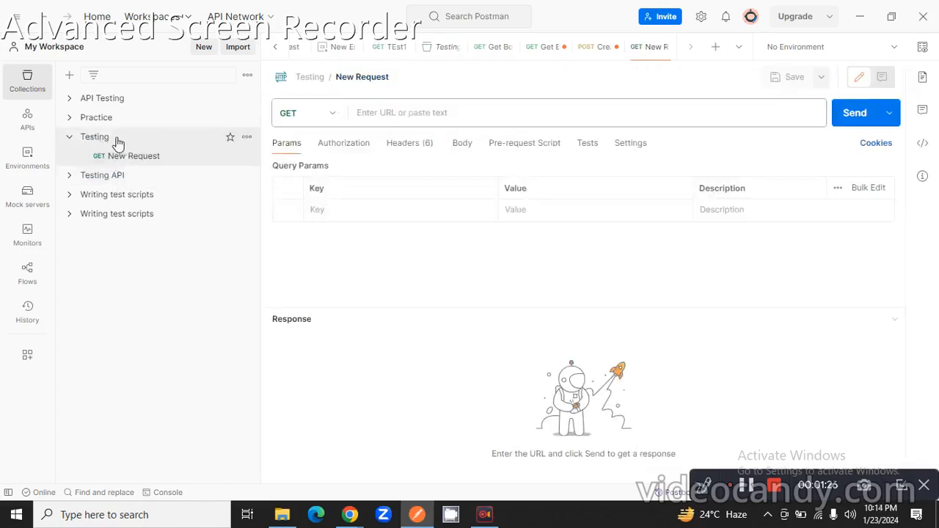
click(118, 141)
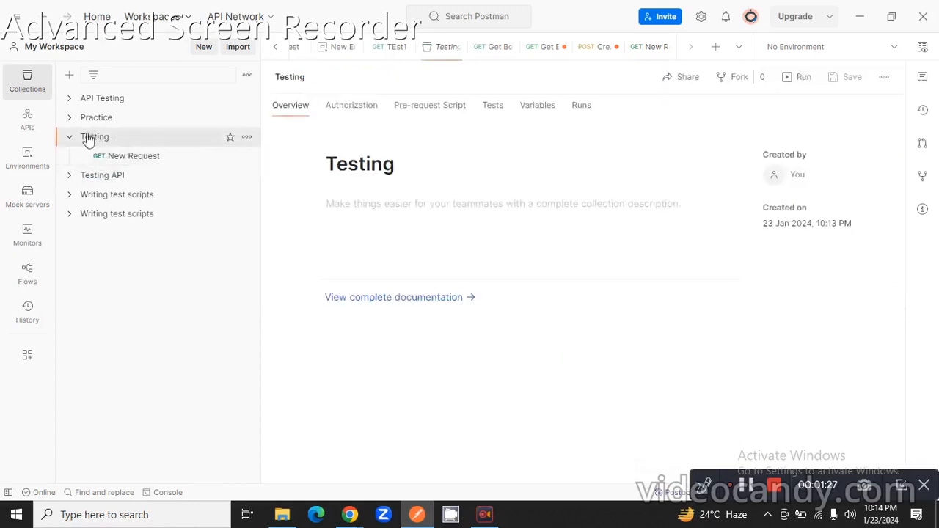
Add a second request to the Testing collection and name it "Create Booking"
click(247, 139)
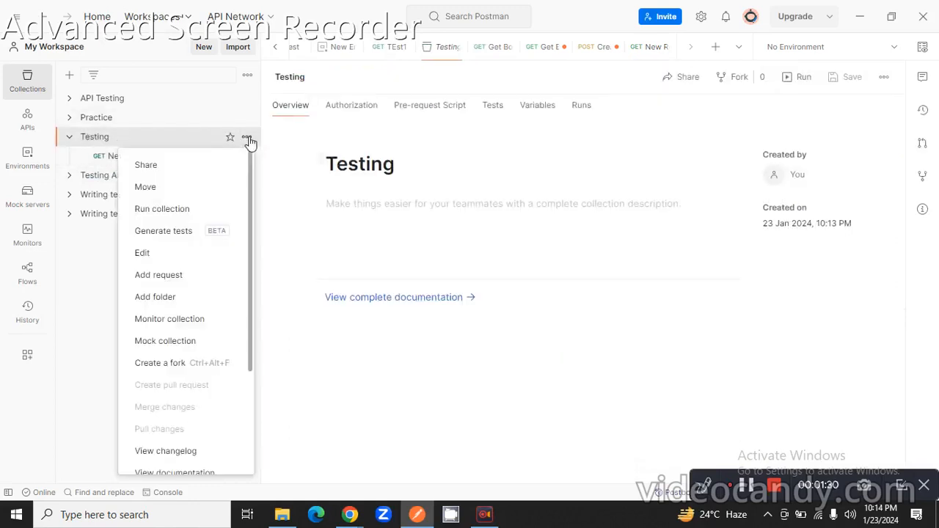
click(161, 275)
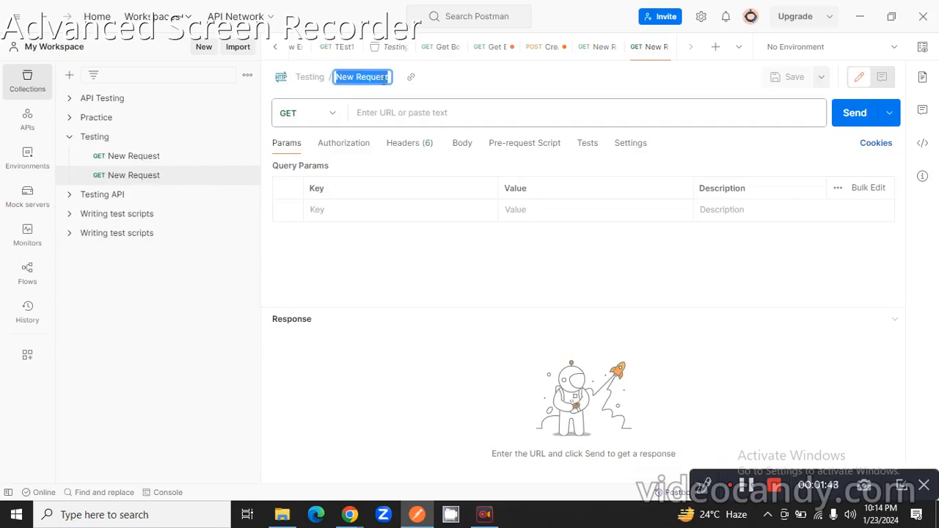
text(C)
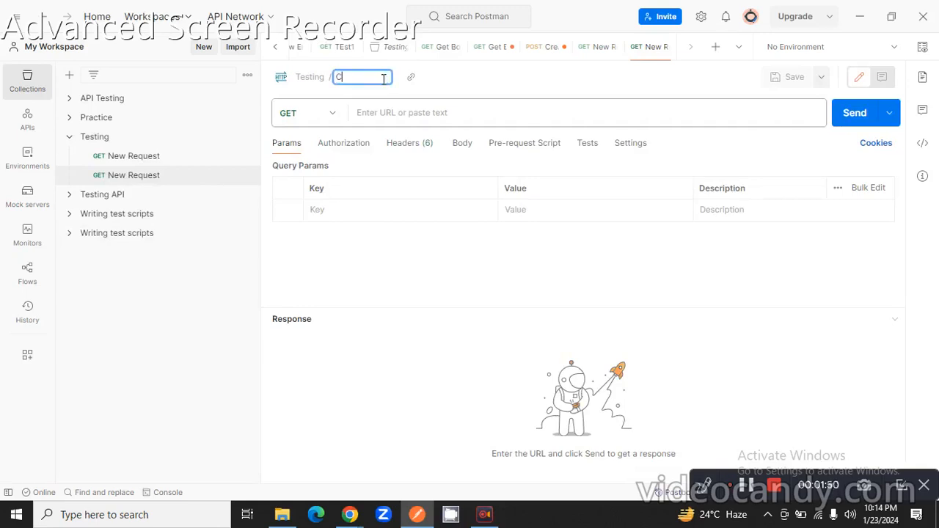
text(reate Booking)
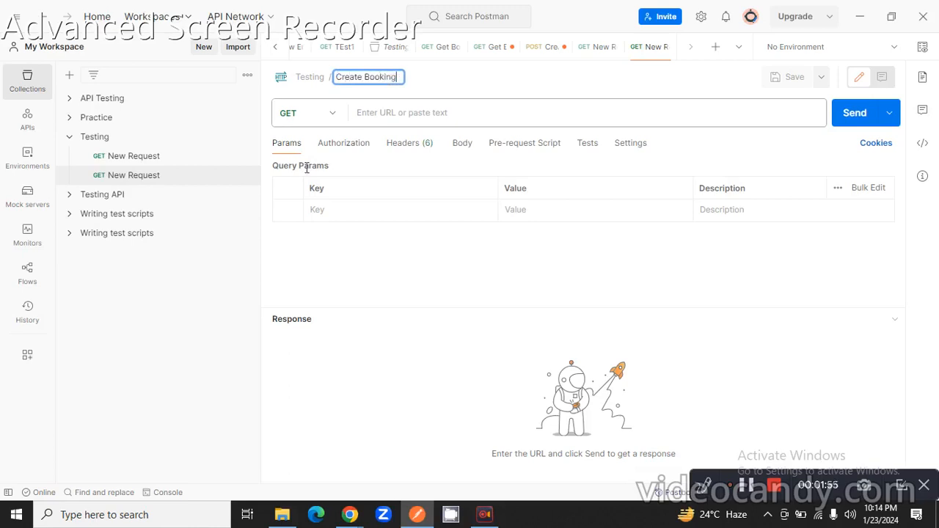
click(317, 256)
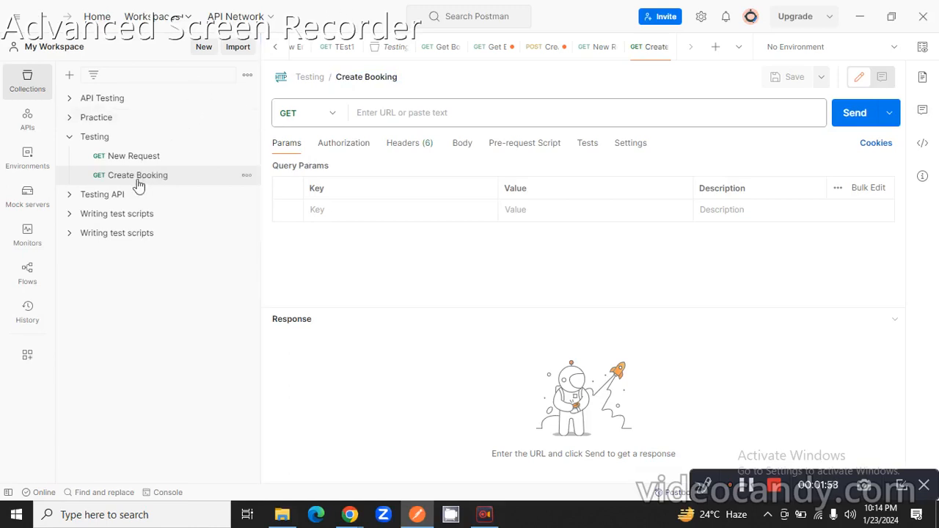
click(191, 180)
click(338, 123)
click(337, 125)
click(415, 111)
click(482, 102)
click(482, 101)
click(690, 321)
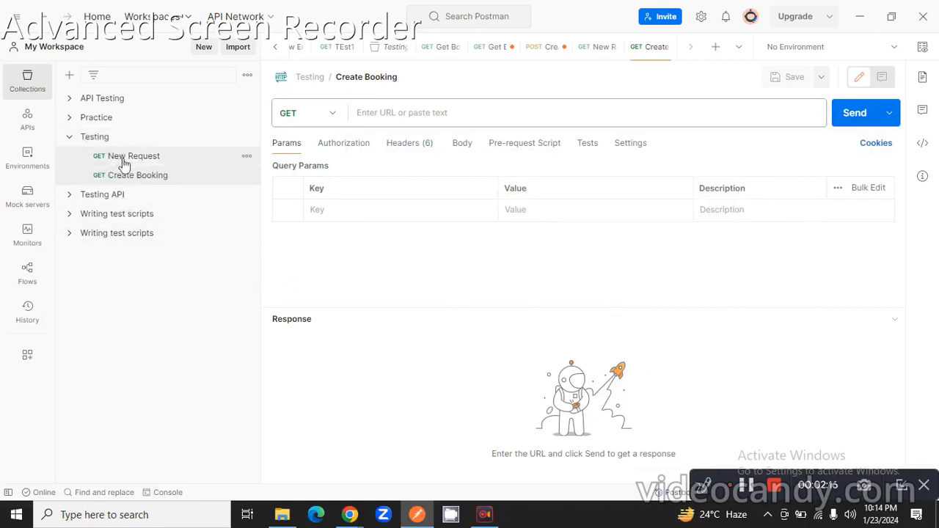
Examine the contents of the Positive End Points and Negative Scenarios folders in the Testing API collection
click(69, 138)
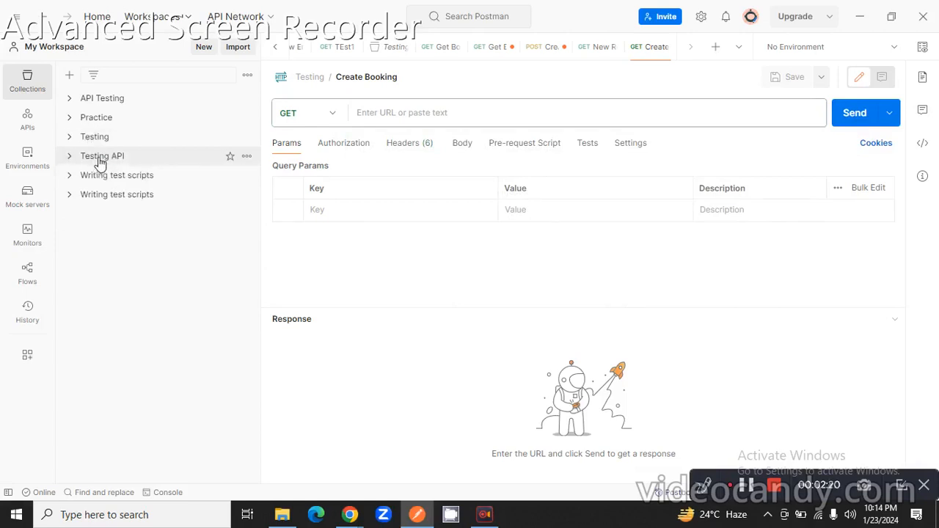
click(99, 158)
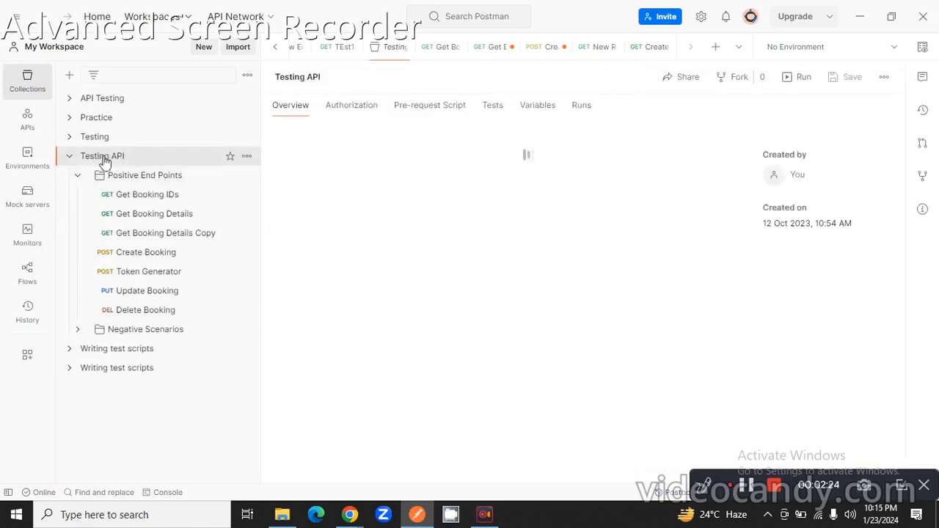
click(76, 180)
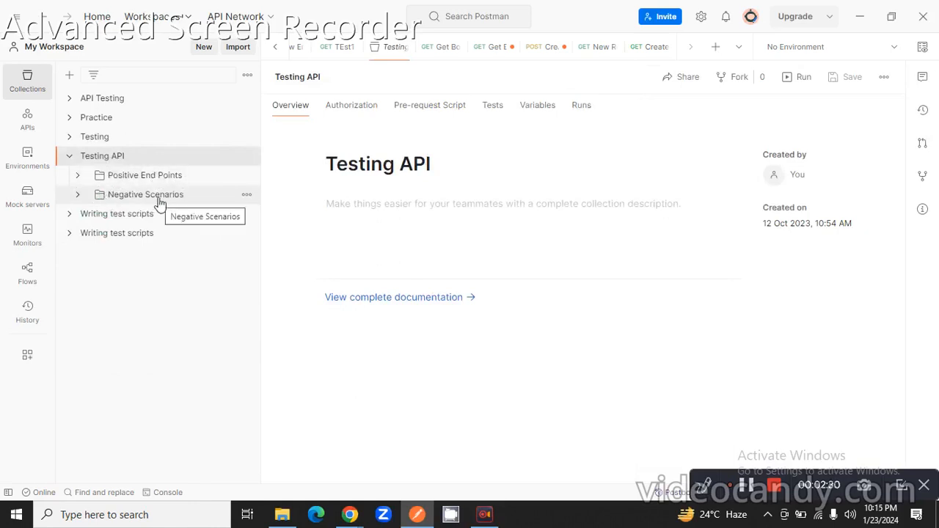
click(78, 178)
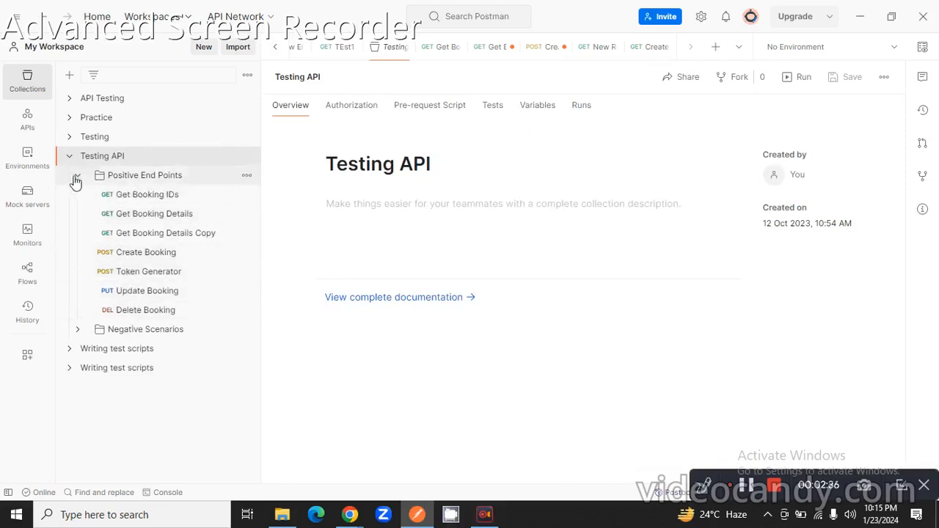
click(75, 179)
click(78, 195)
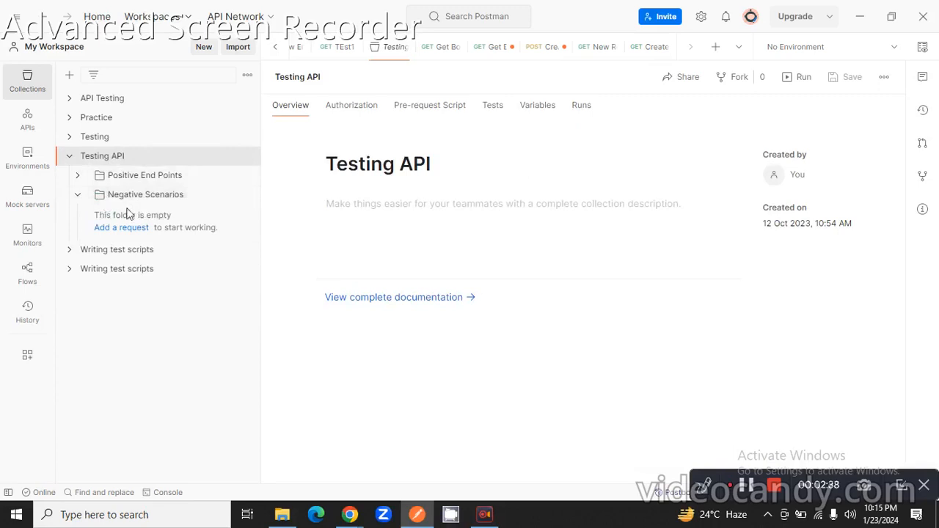
click(78, 195)
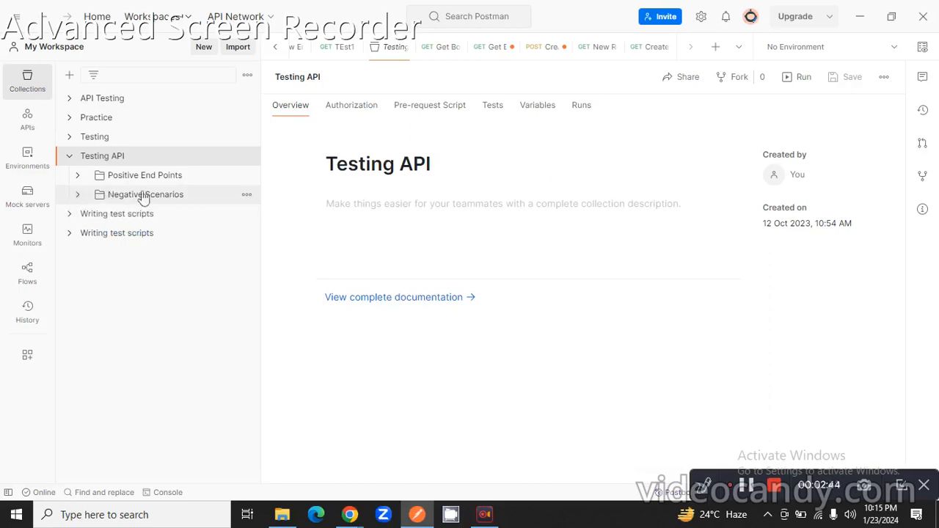
click(79, 176)
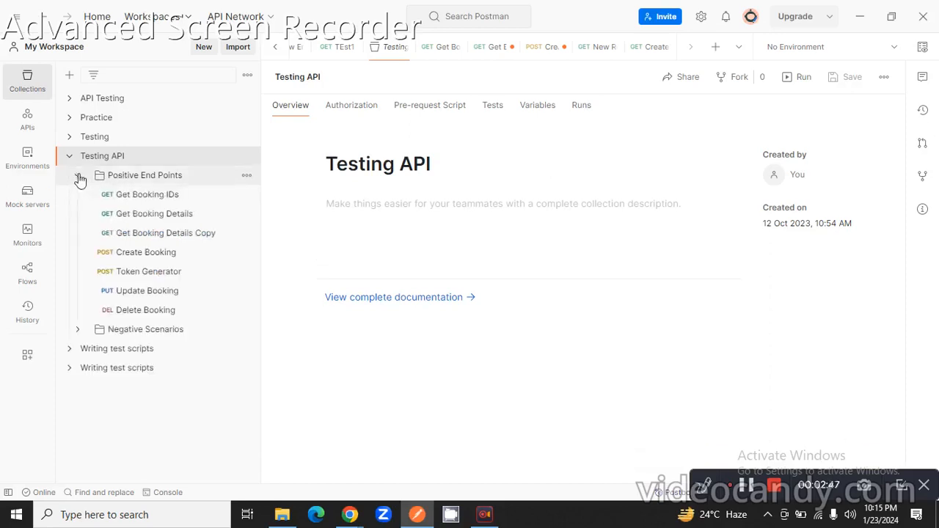
click(134, 195)
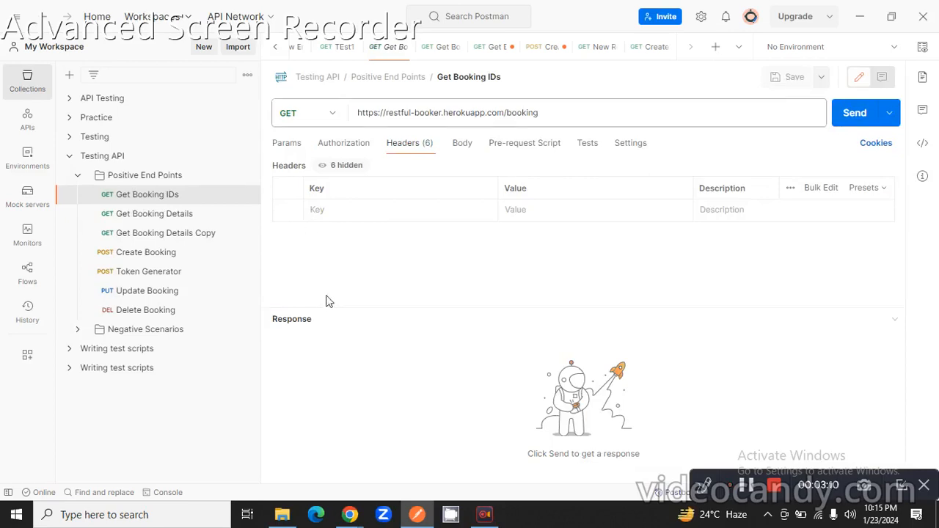
click(332, 115)
click(332, 115)
click(551, 109)
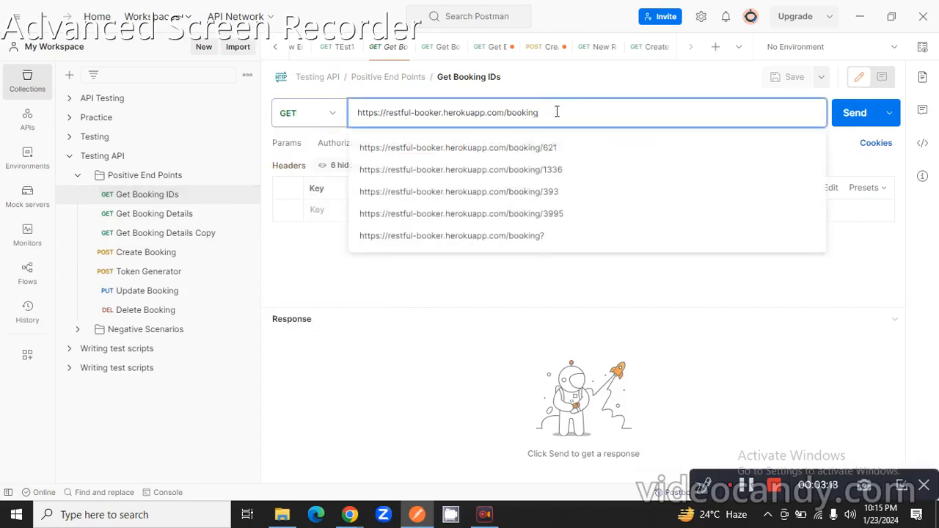
click(605, 325)
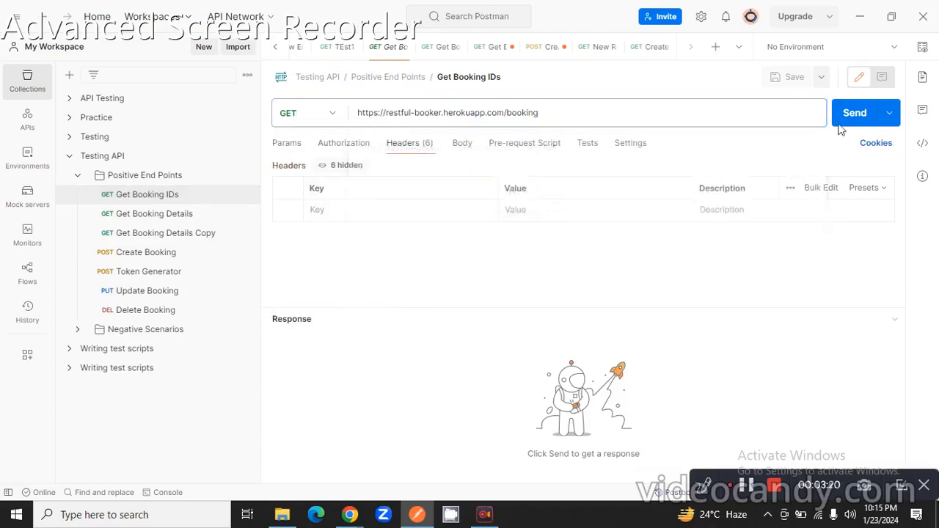
click(855, 118)
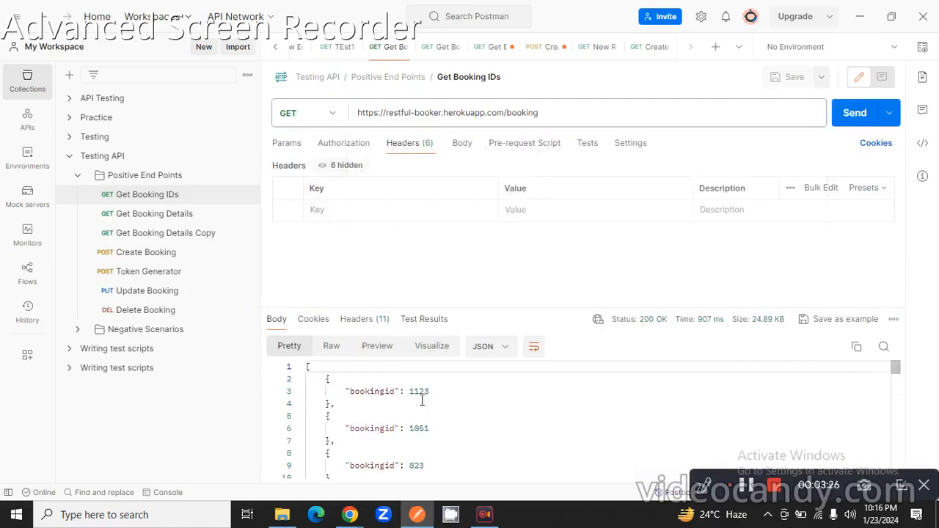
View the response body in XML and HTML format, ending with the JSON format
click(506, 351)
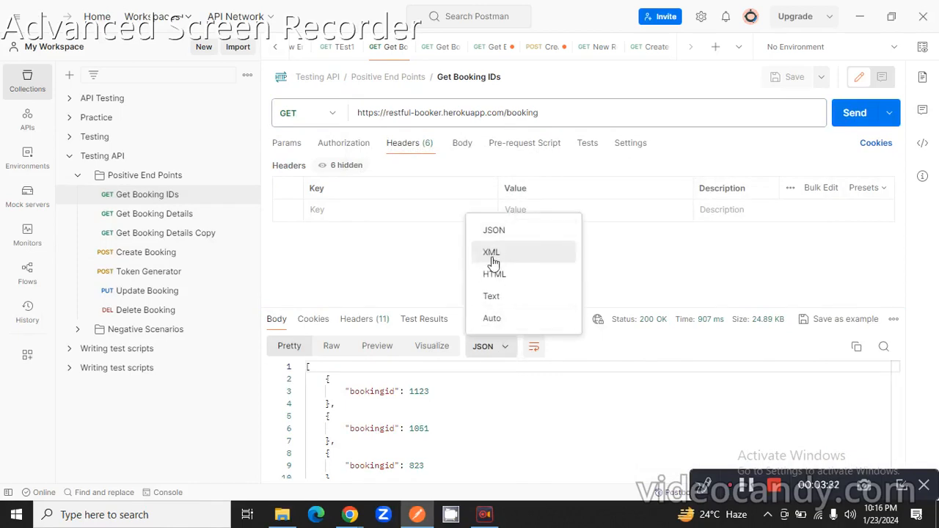
click(491, 253)
click(498, 348)
click(492, 272)
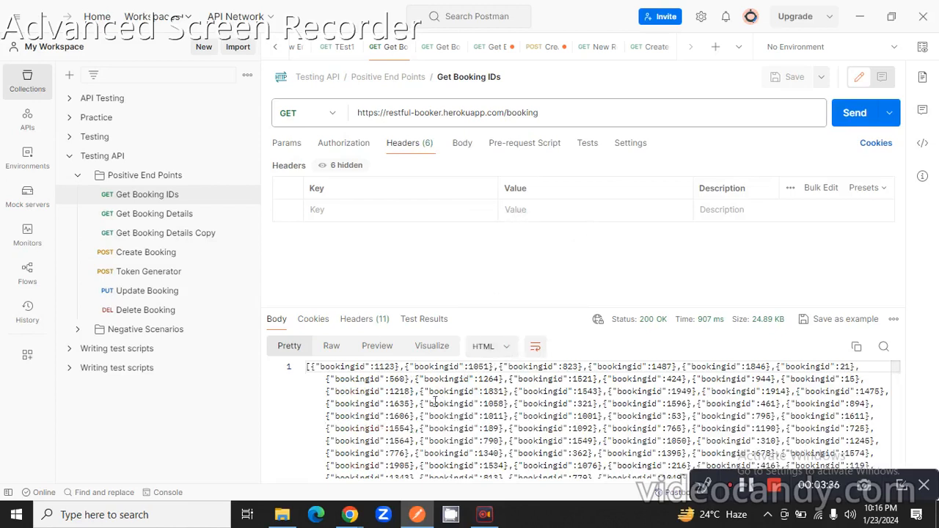
click(504, 350)
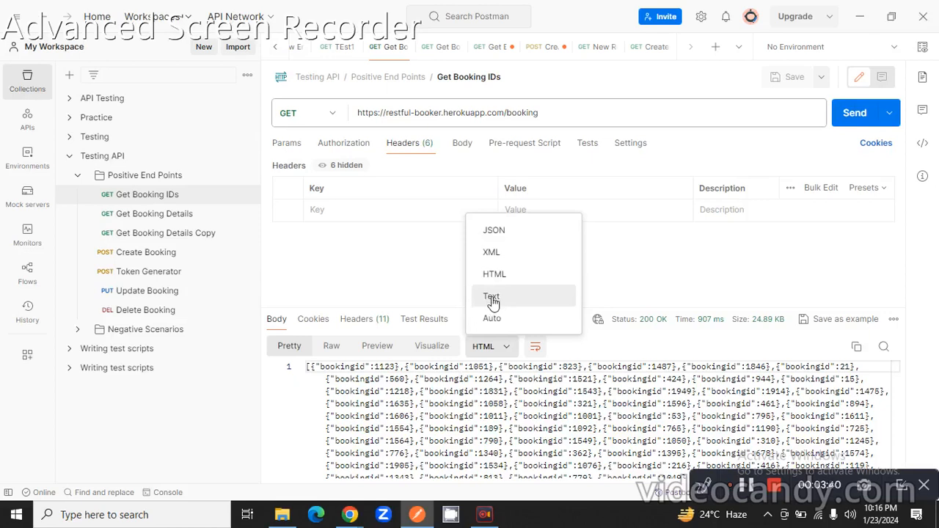
click(500, 238)
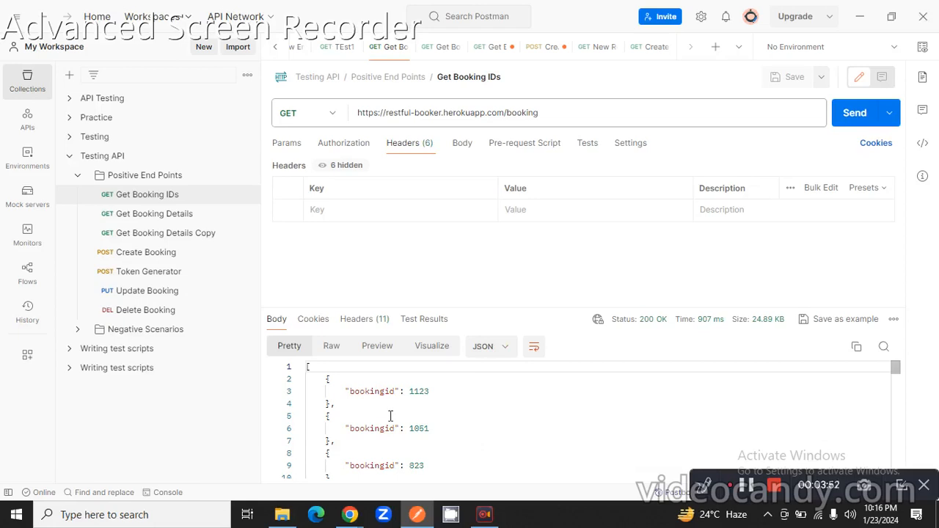
Take booking ID 1051 from the response and set it as the ID in the Get Booking Details request URL
scroll(394, 409, down, 2)
scroll(394, 409, up, 2)
double_click(420, 430)
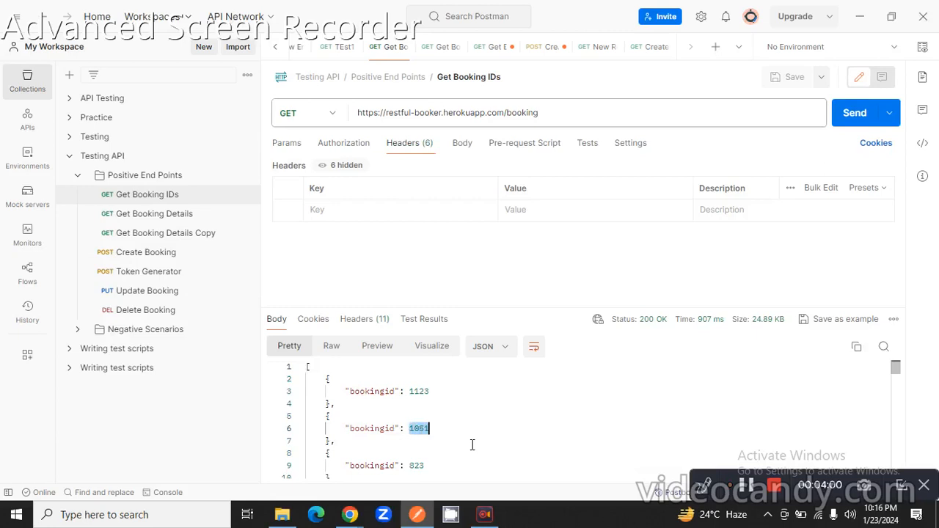
click(164, 222)
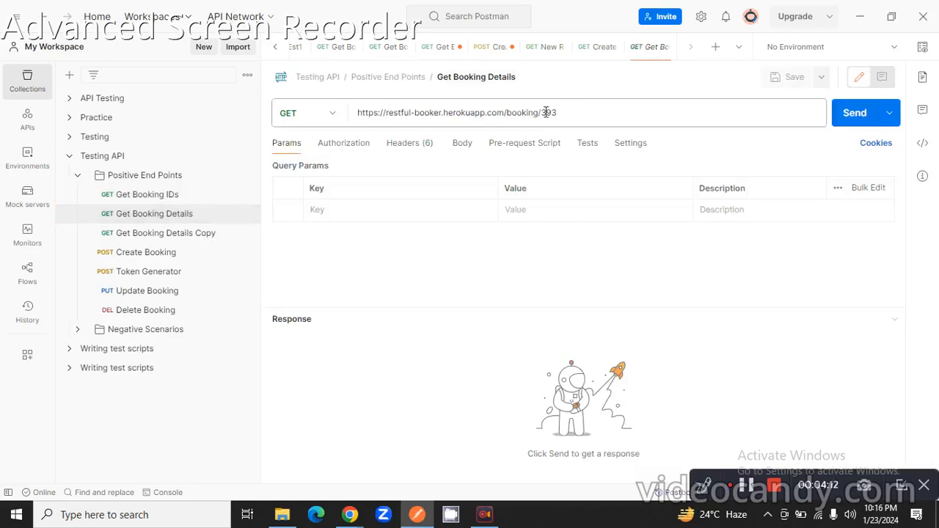
drag(542, 112, 560, 112)
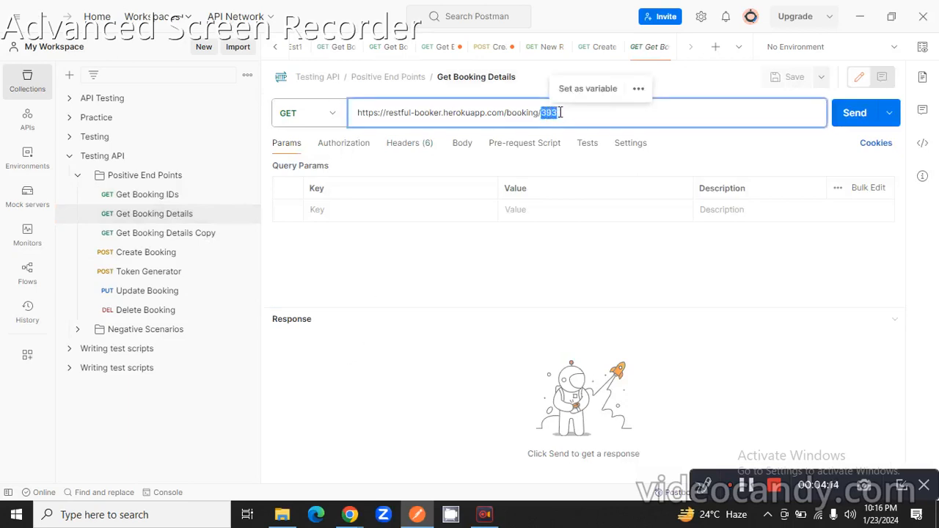
text(1051)
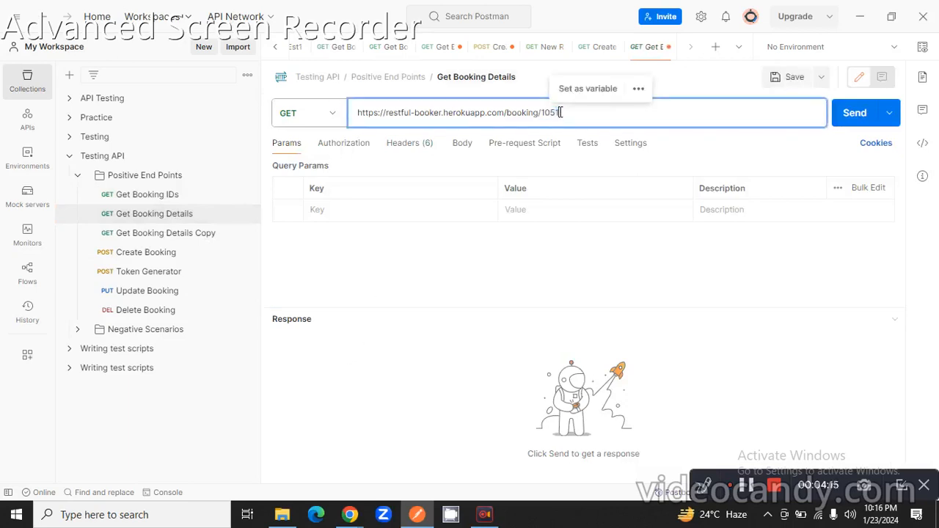
click(463, 269)
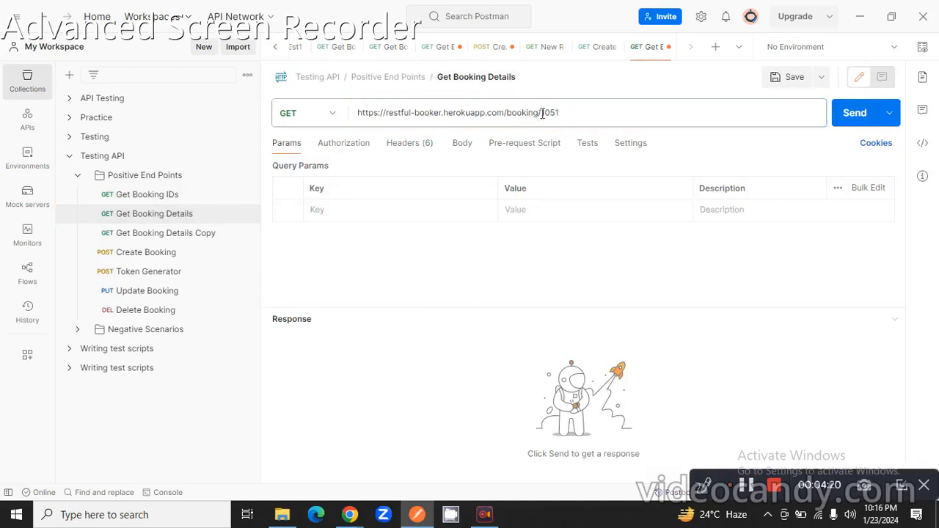
Check the URL and method of the Get Booking Details request for booking 1051 and send it
drag(539, 112, 363, 129)
click(565, 115)
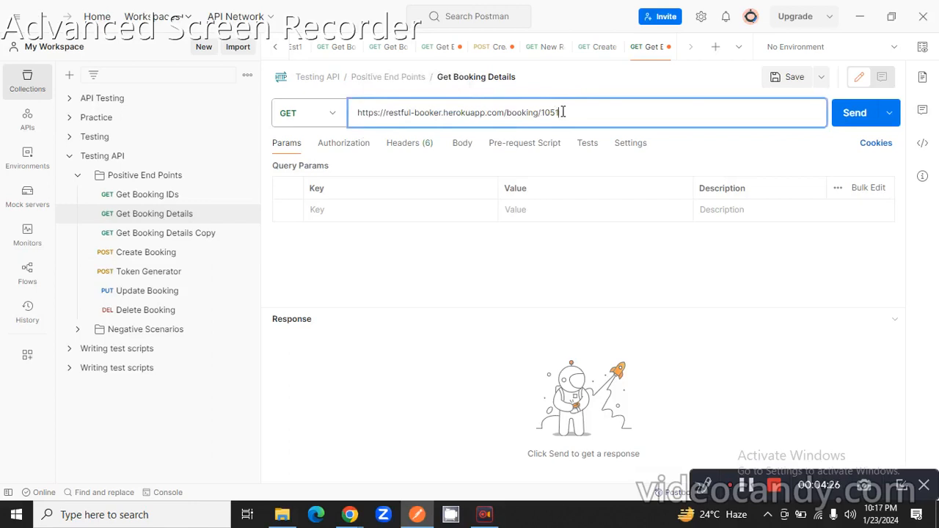
click(334, 119)
click(334, 119)
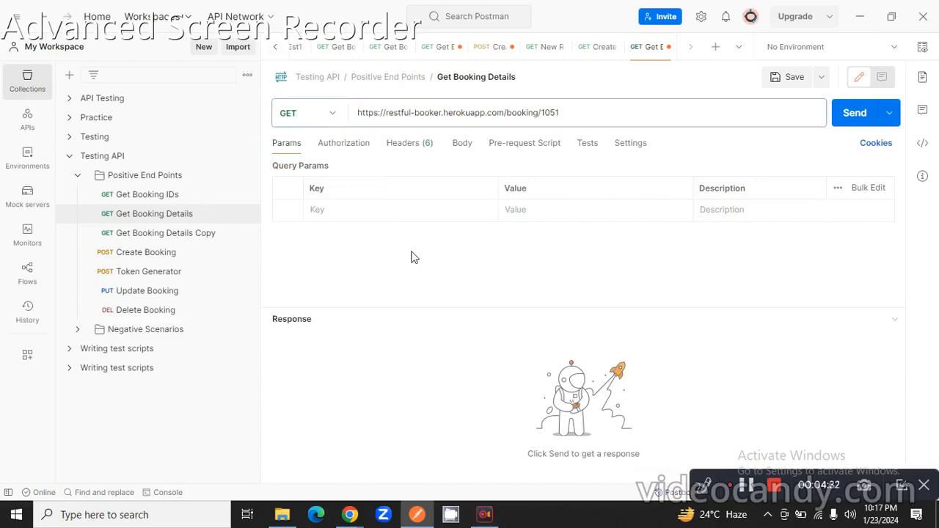
click(853, 113)
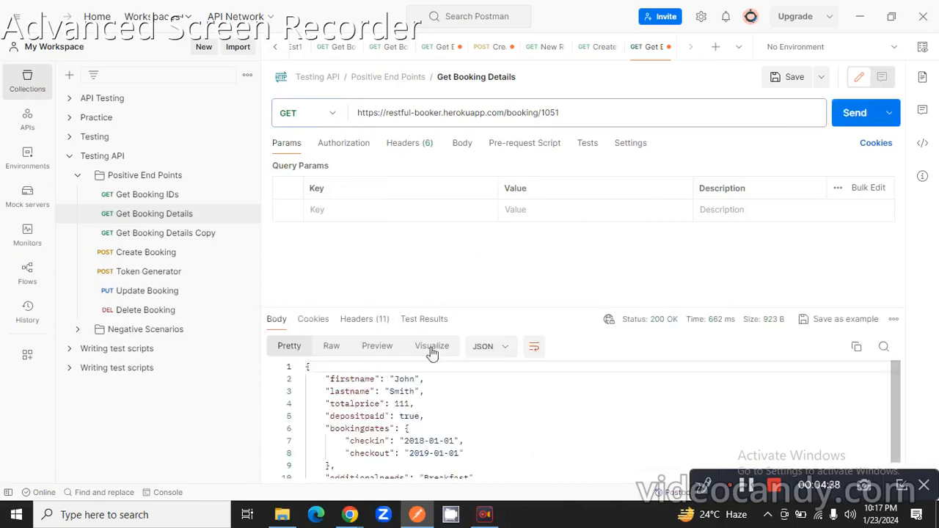
Examine the returned booking details along with the response's status code and its explanation
drag(307, 367, 487, 464)
scroll(494, 451, down, 1)
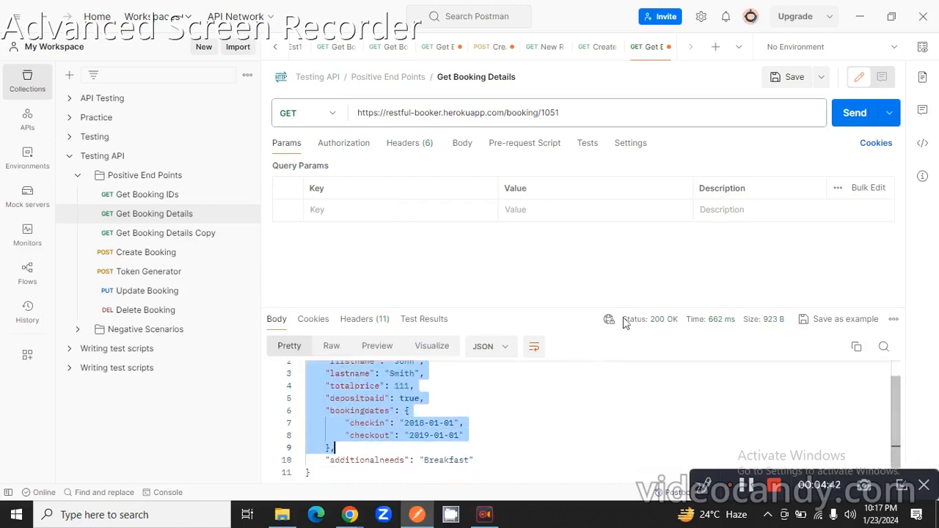
drag(650, 319, 686, 320)
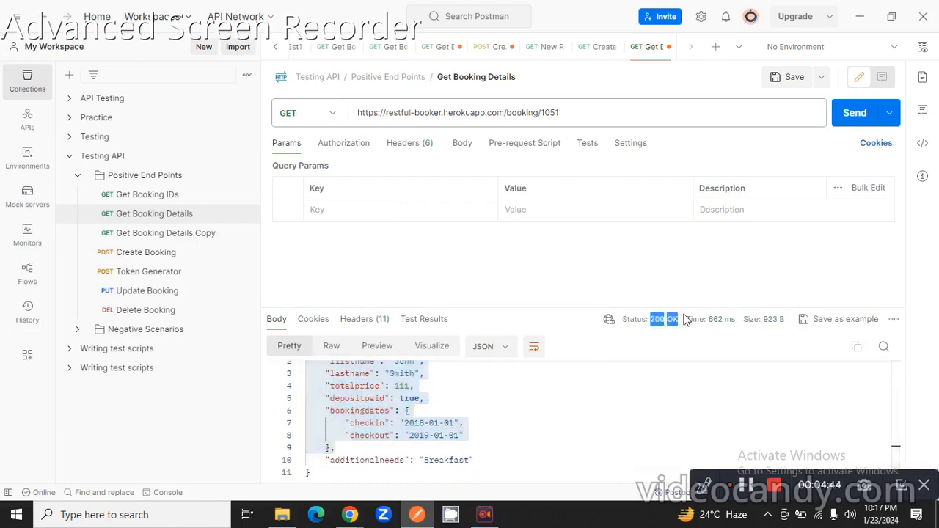
click(642, 334)
mouse_move(658, 325)
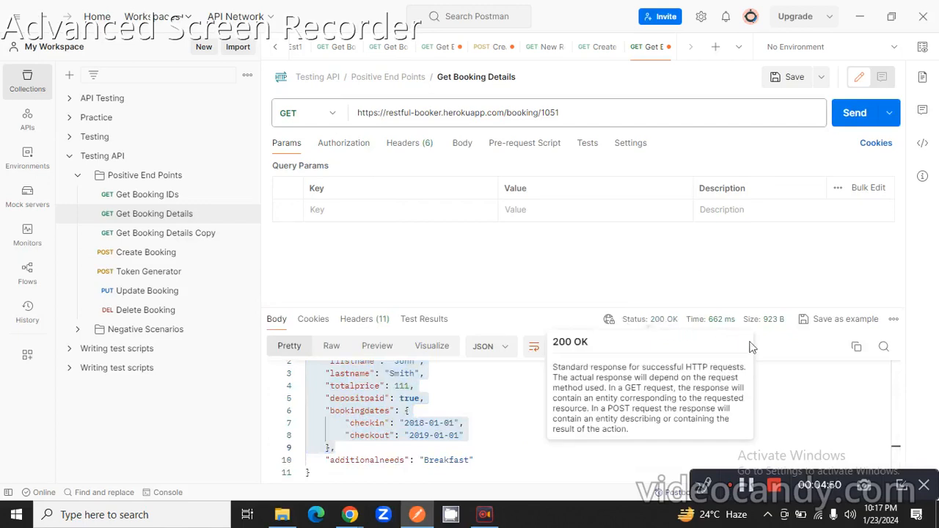
mouse_move(690, 325)
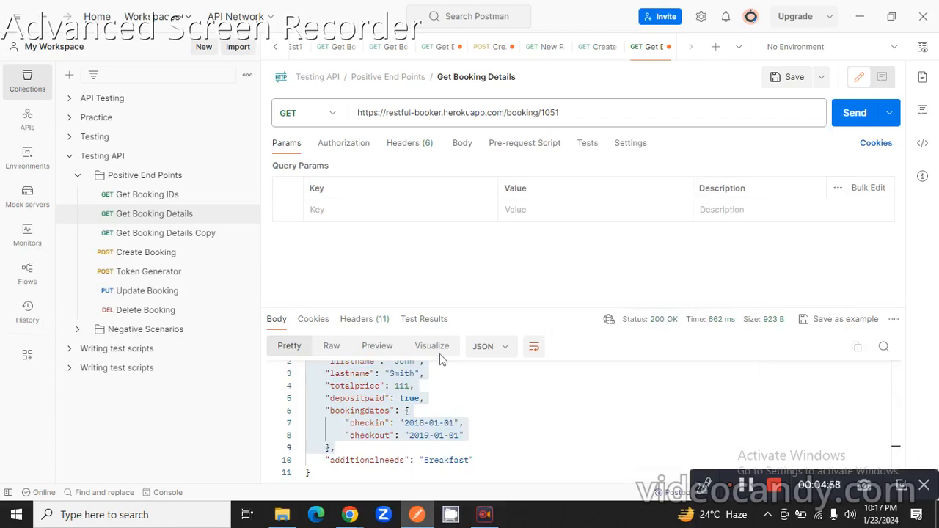
Open the Create Booking request and review its headers, raw JSON body, method and URL
click(143, 260)
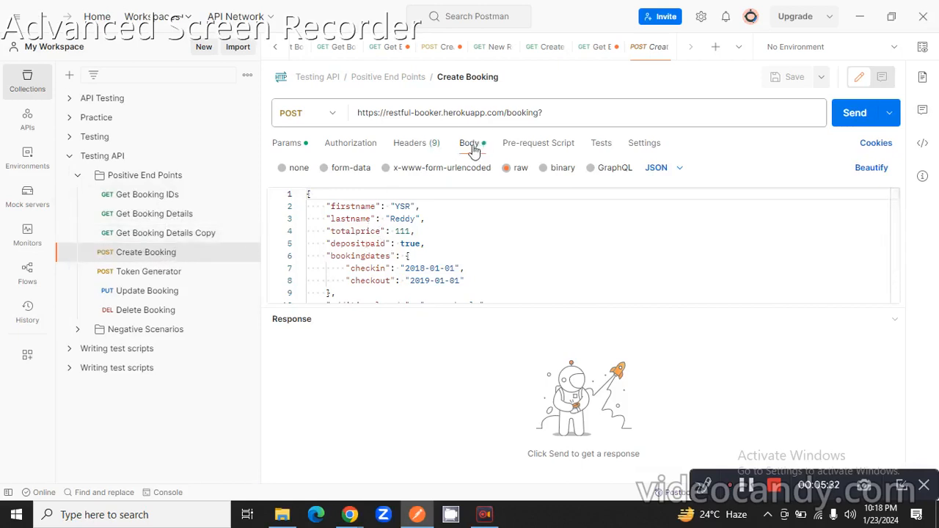
click(408, 146)
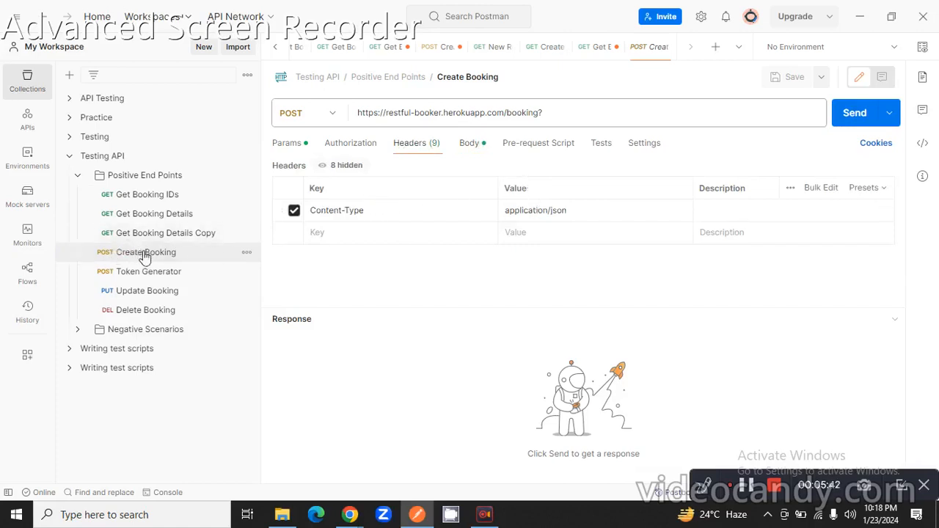
click(469, 143)
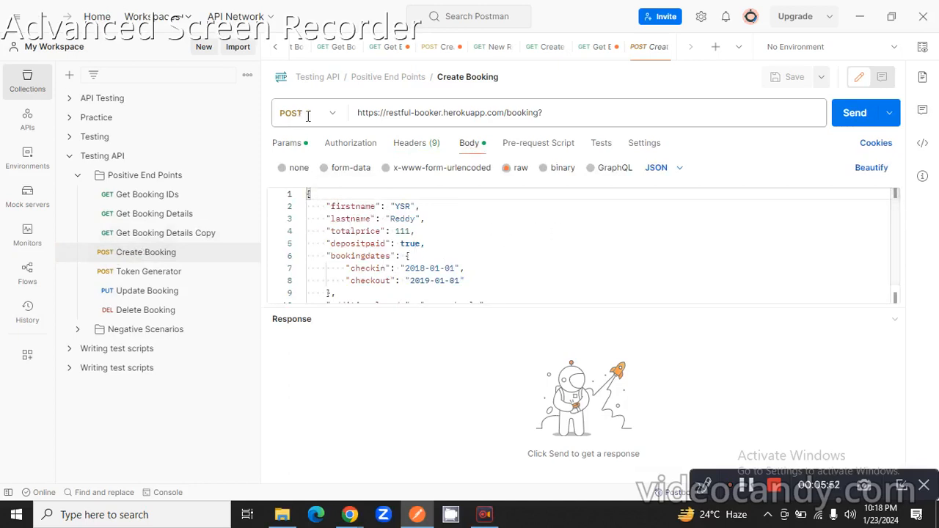
click(334, 117)
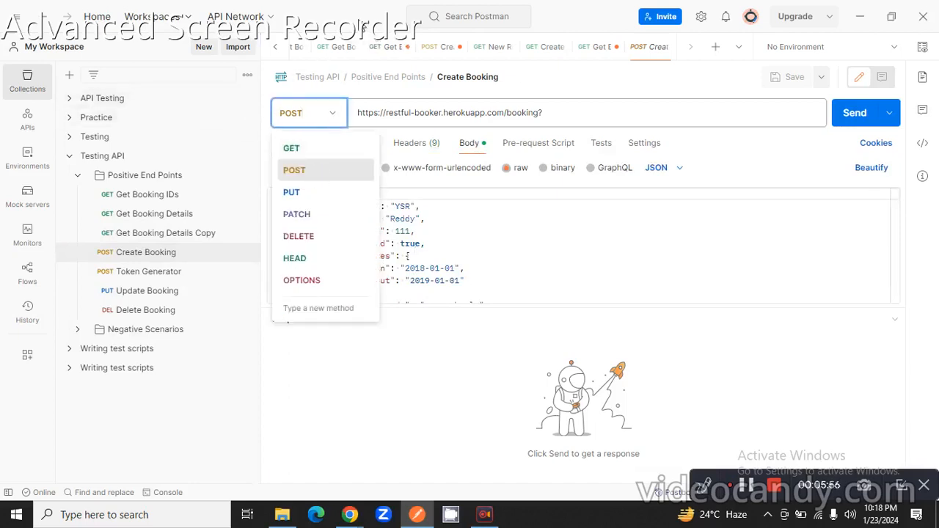
drag(362, 112, 549, 110)
click(610, 105)
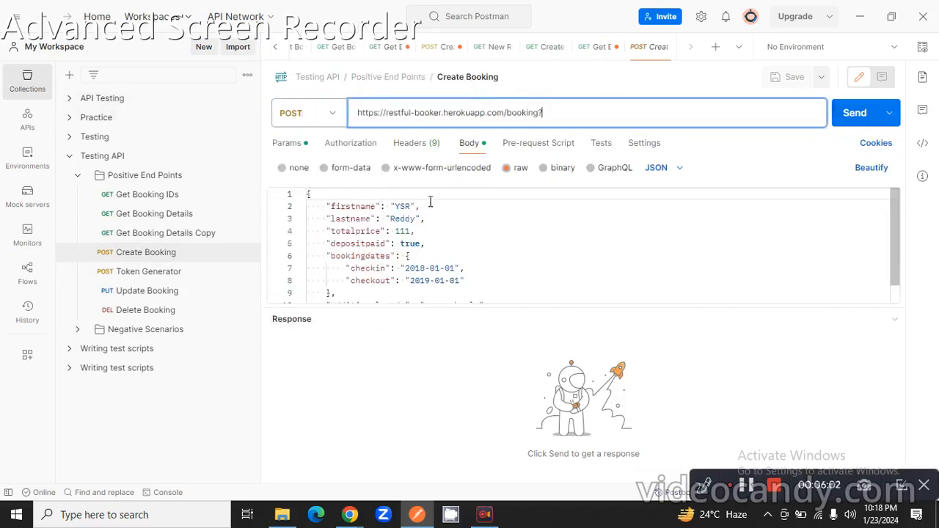
Set firstname to "TEst" and lastname to "123" in the Create Booking body and send the request
double_click(401, 206)
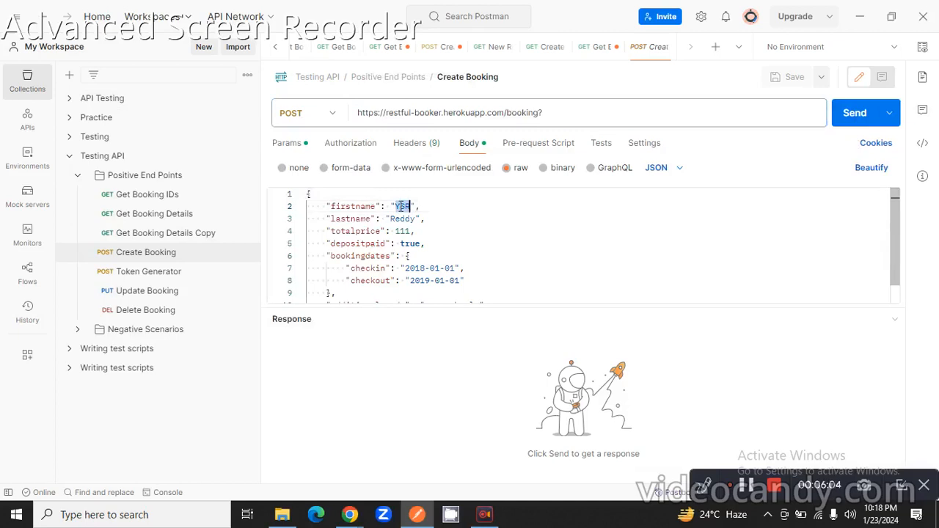
text(Test)
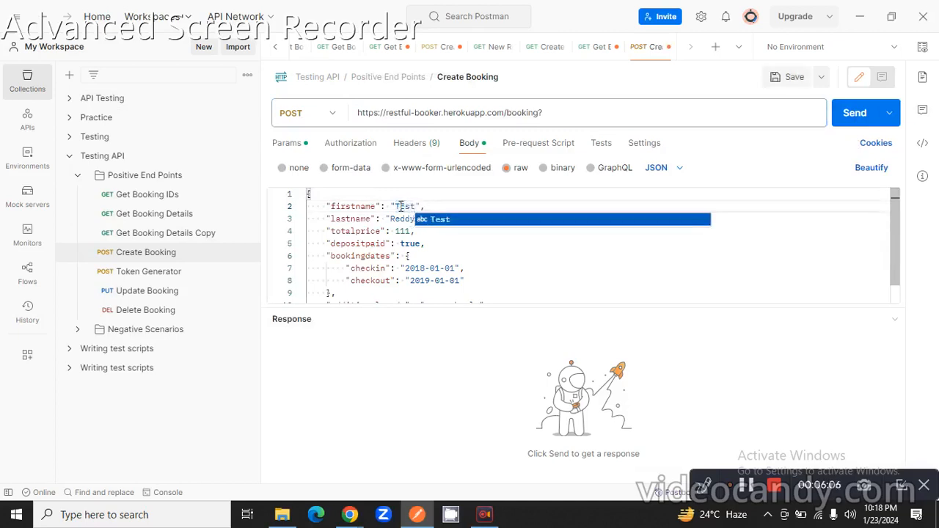
double_click(402, 219)
text(123)
click(851, 114)
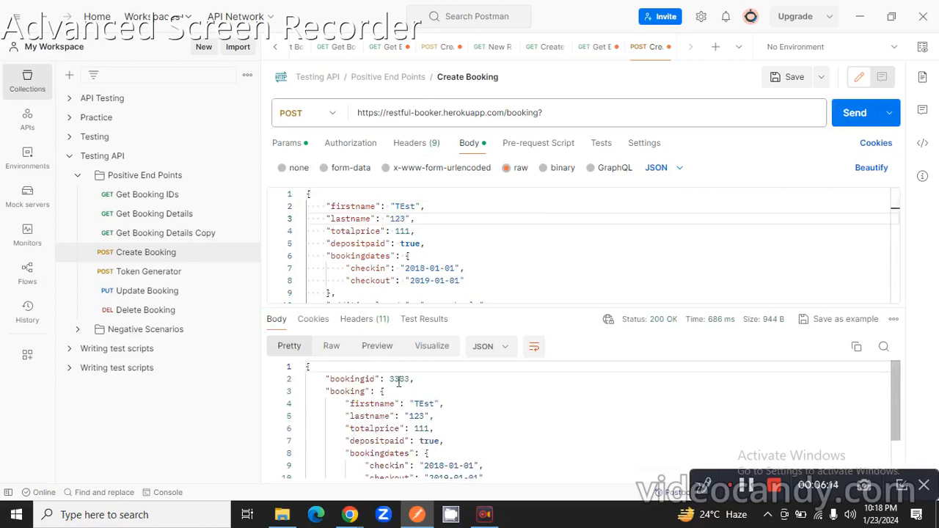
Copy the new booking ID 3383 into the Get Booking Details URL in place of 1051 and send the request
double_click(399, 379)
key(ctrl+c)
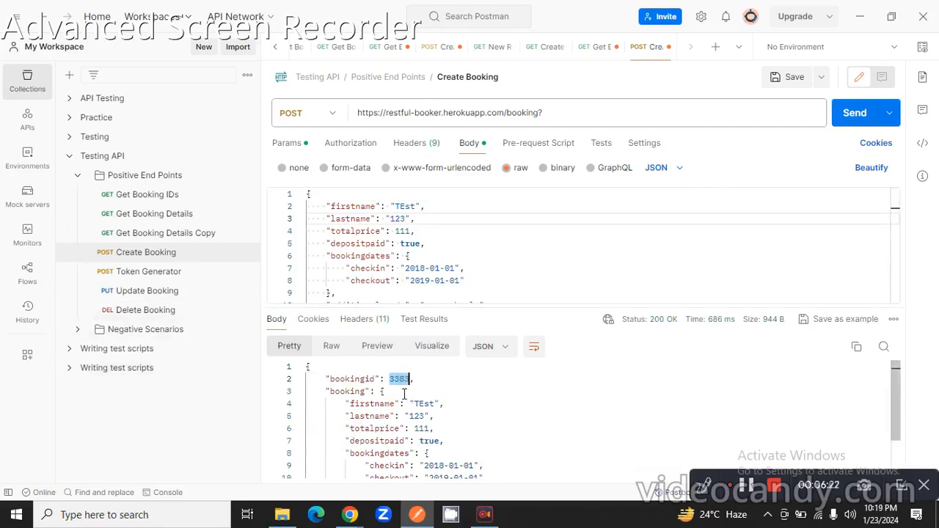
click(159, 218)
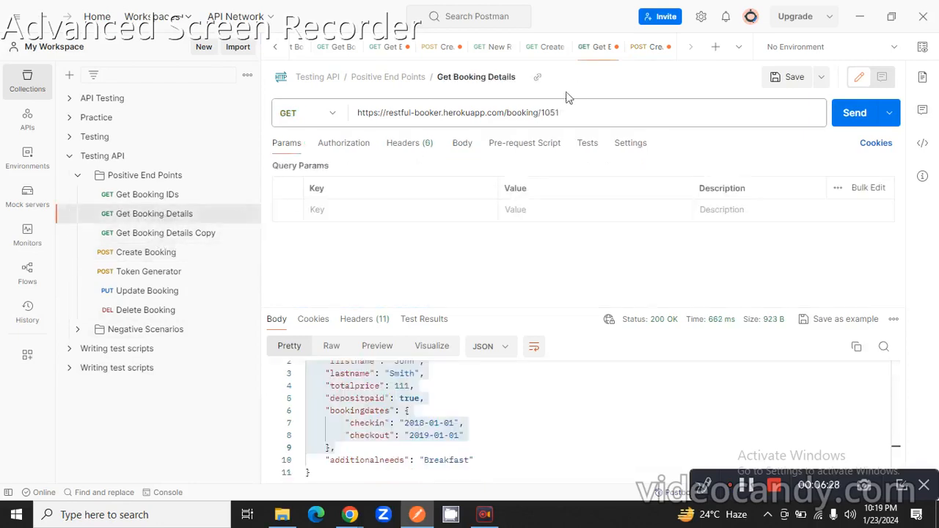
drag(541, 112, 558, 112)
key(ctrl+v)
click(854, 112)
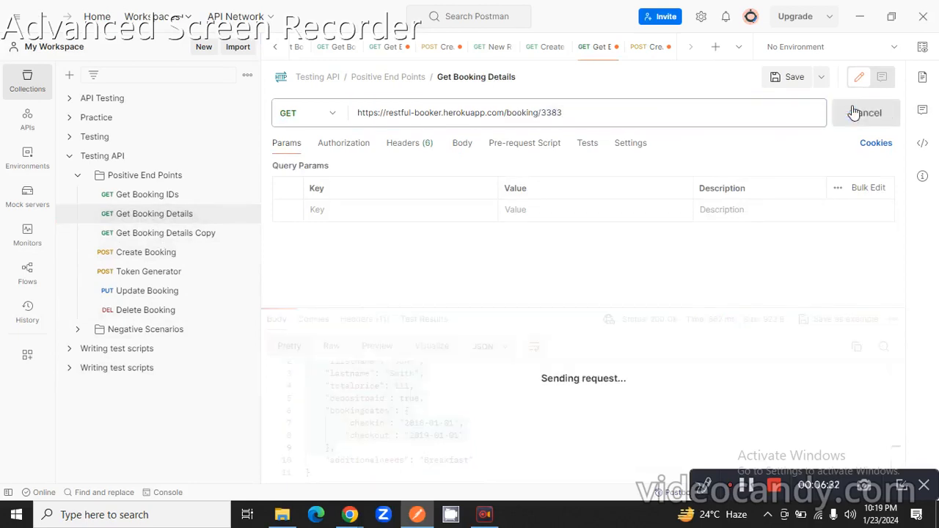
Check the first name, last name and remaining fields in the response for booking 3383
double_click(405, 378)
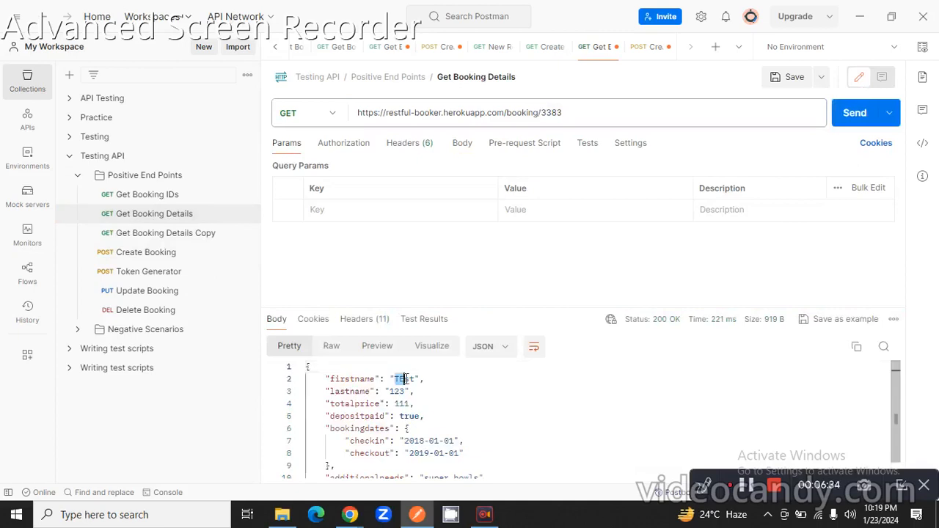
double_click(398, 392)
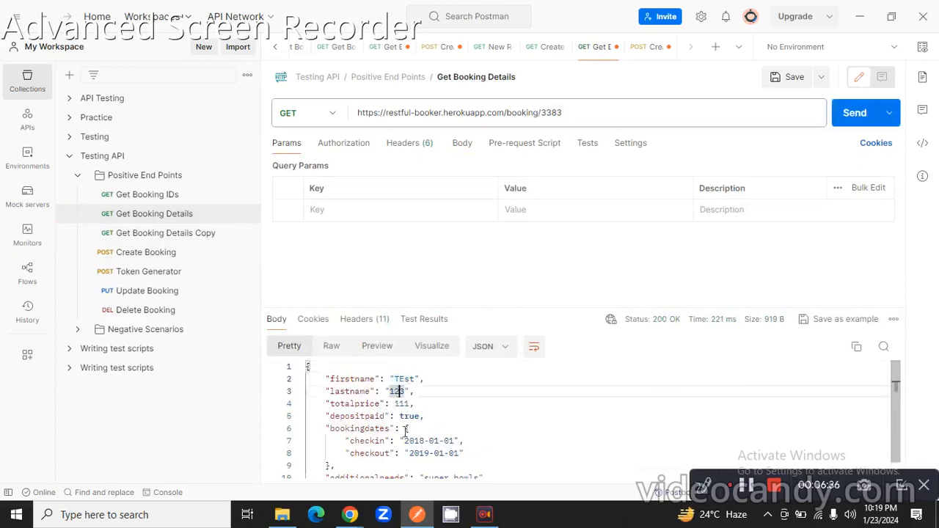
scroll(381, 424, down, 1)
scroll(380, 424, up, 1)
scroll(381, 424, down, 1)
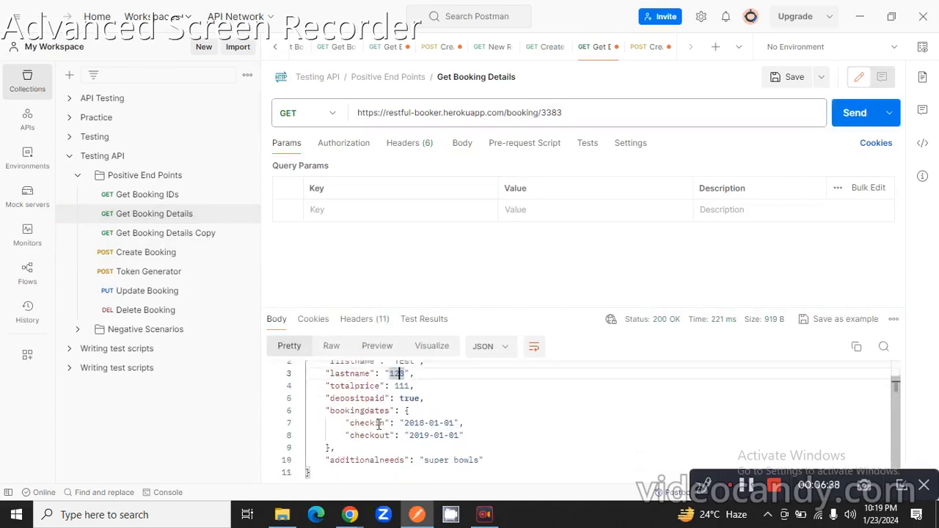
scroll(379, 424, up, 1)
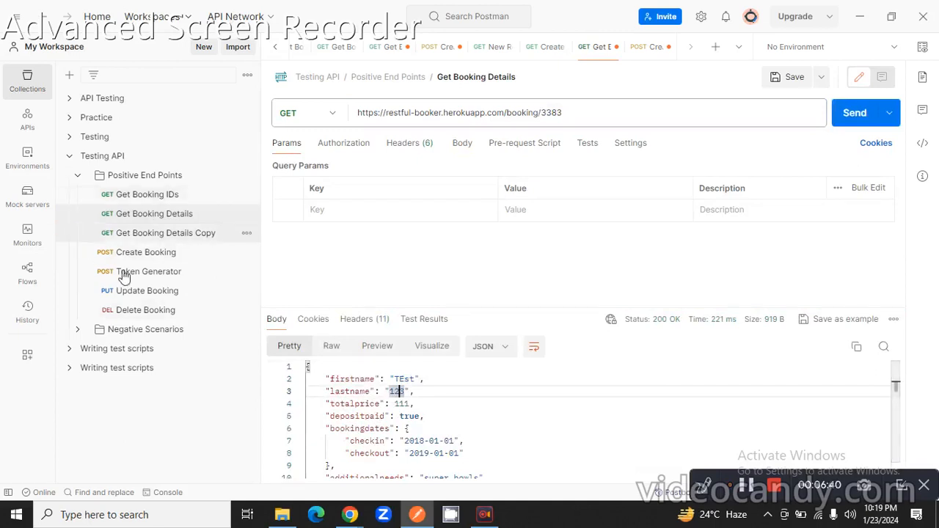
Replace the JSON body of the Delete Booking request with the copied Get Booking Details response body
click(147, 311)
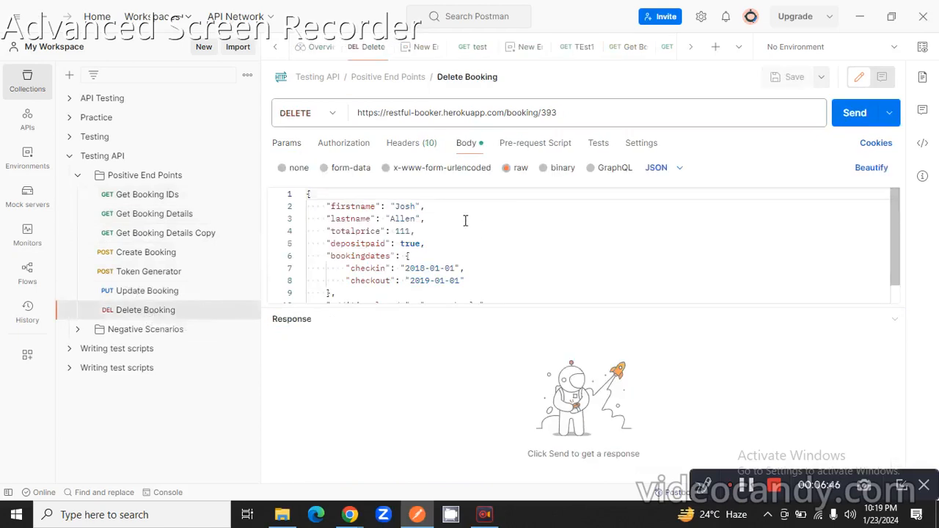
click(167, 218)
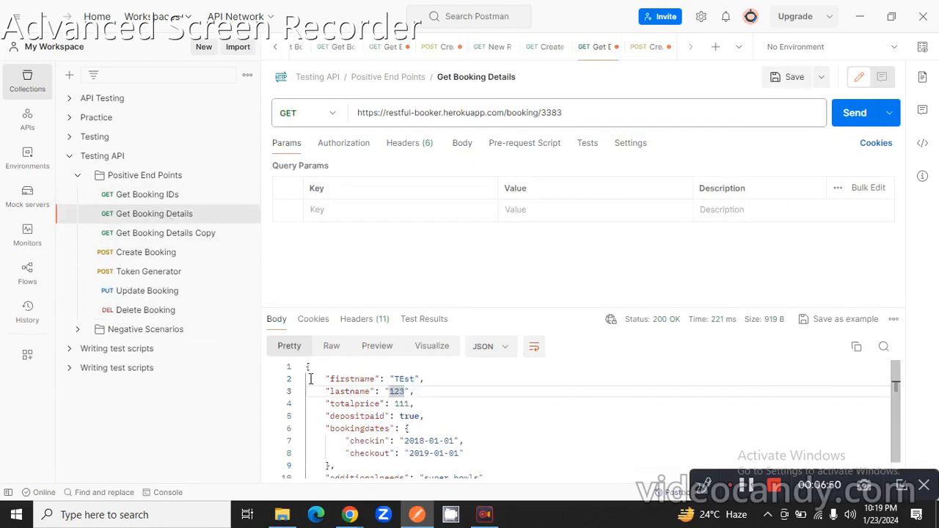
click(857, 349)
click(129, 312)
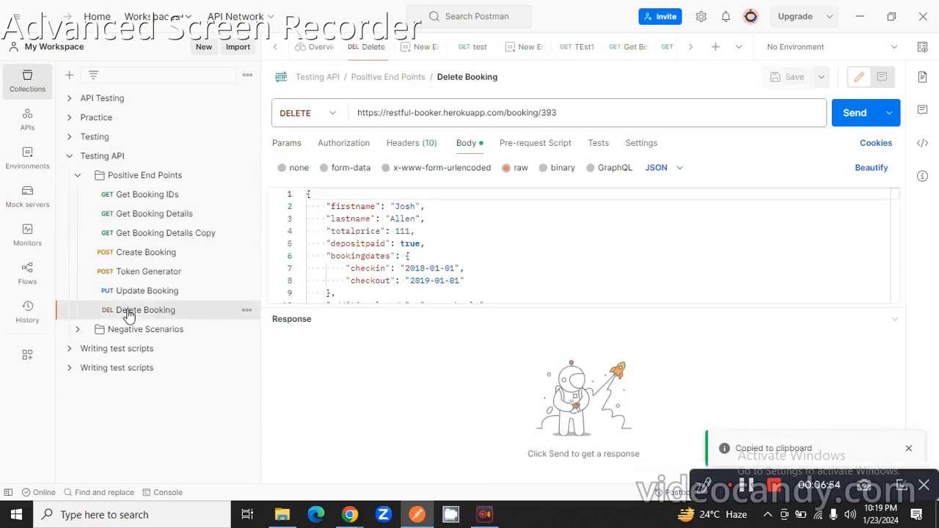
click(326, 205)
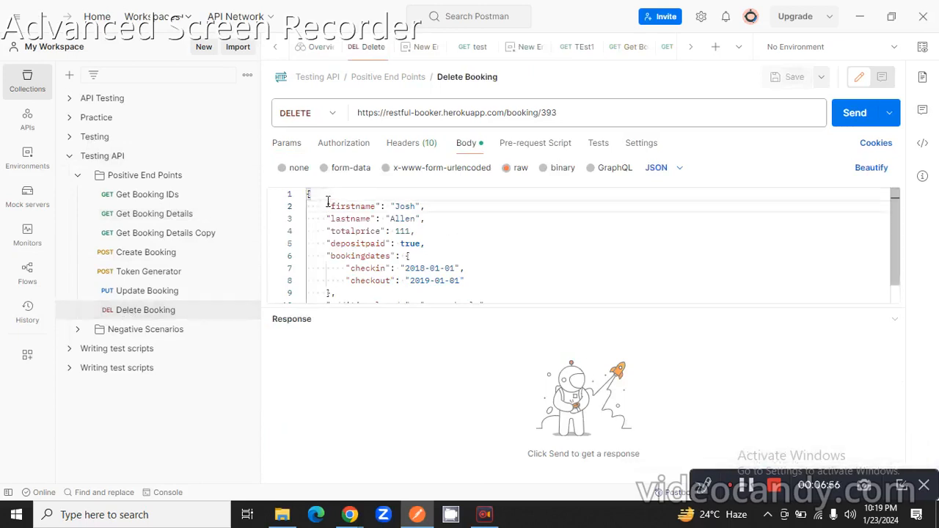
key(ctrl+a)
key(ctrl+v)
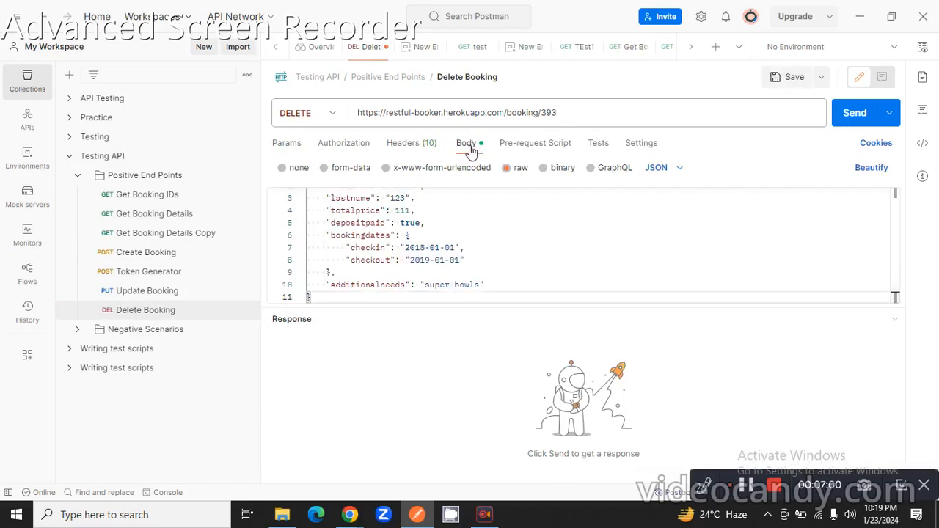
Check the Delete Booking headers, review the Token Generator request's URL and body, and send it to generate an auth token
click(412, 145)
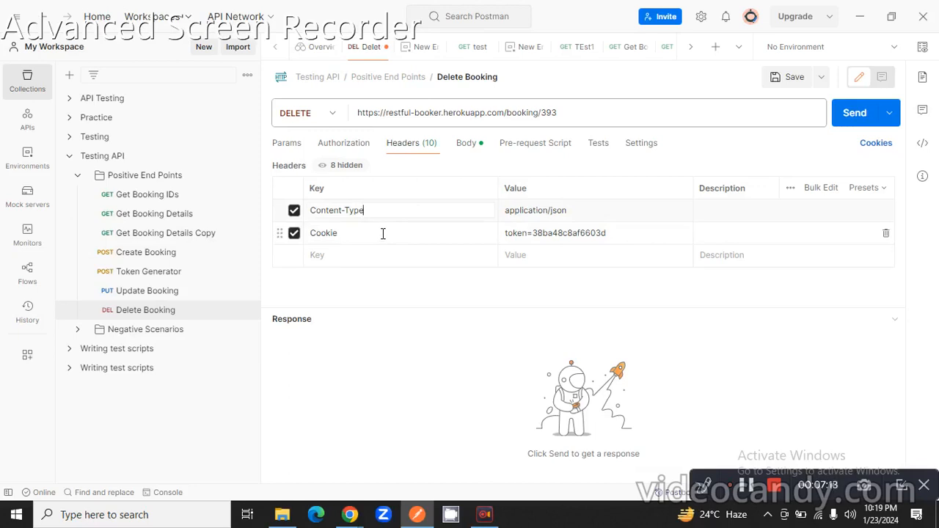
click(145, 273)
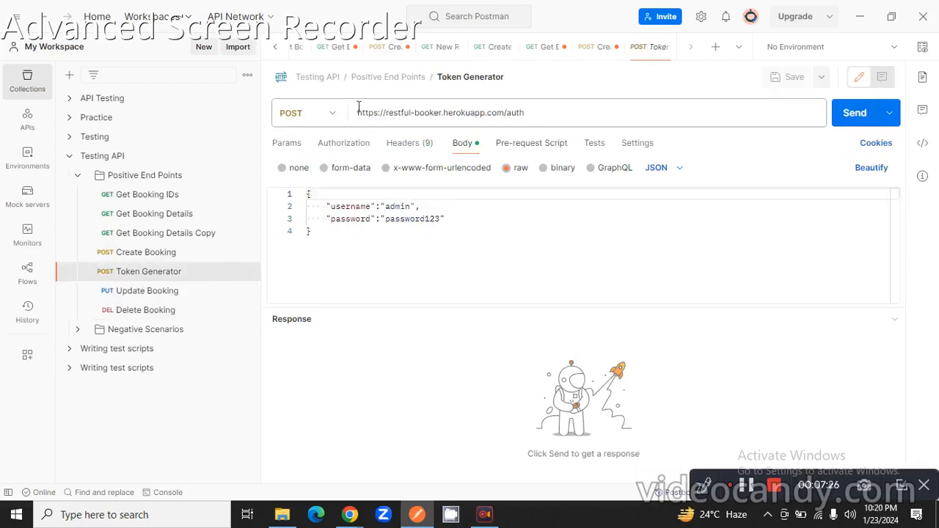
drag(504, 111, 358, 112)
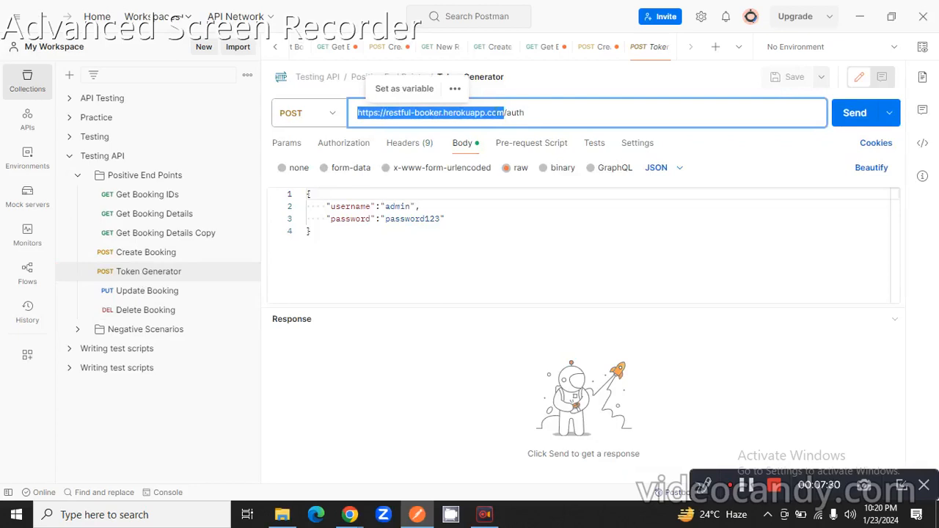
click(463, 148)
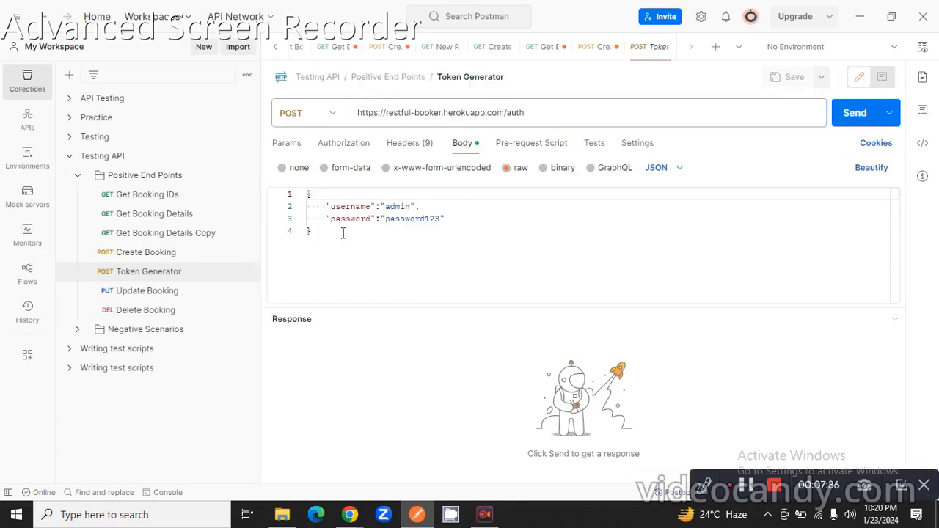
click(853, 113)
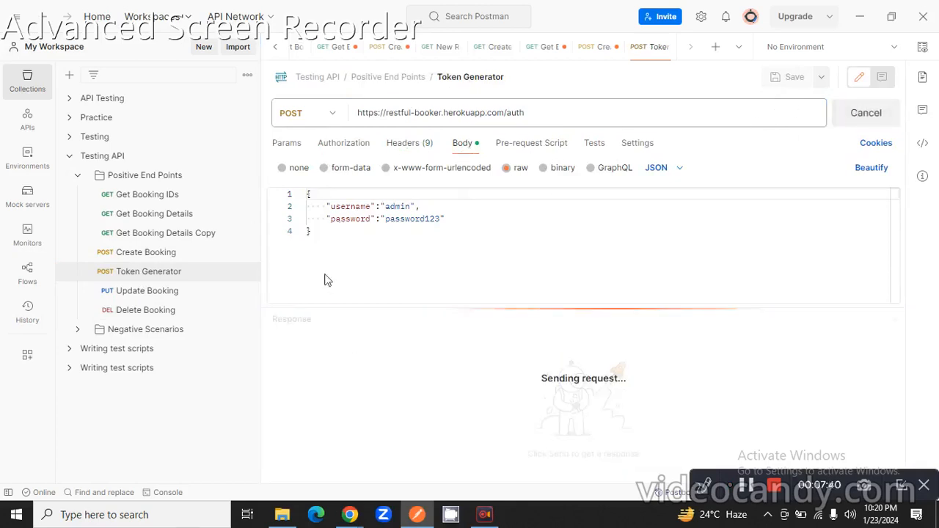
Copy the generated auth token into the Delete Booking request's Cookie header in place of the old one, and check the request's body and headers
double_click(405, 379)
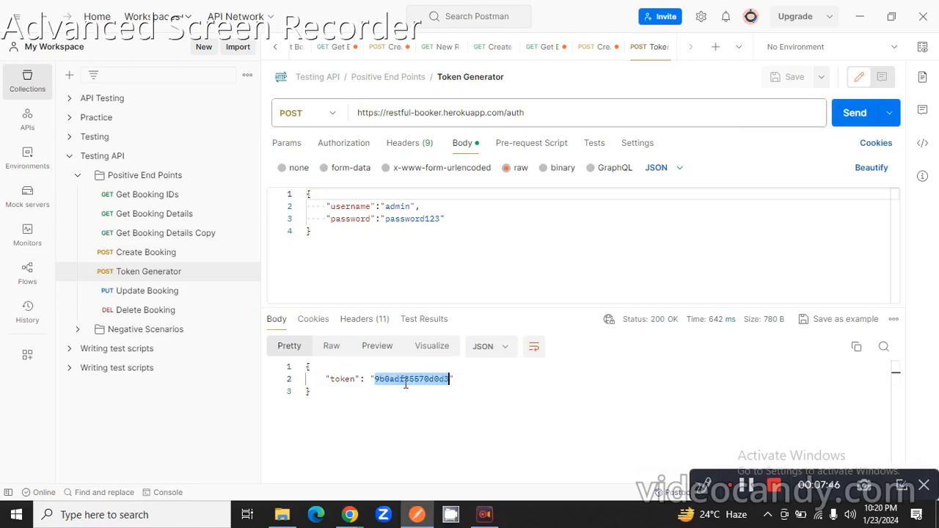
click(126, 314)
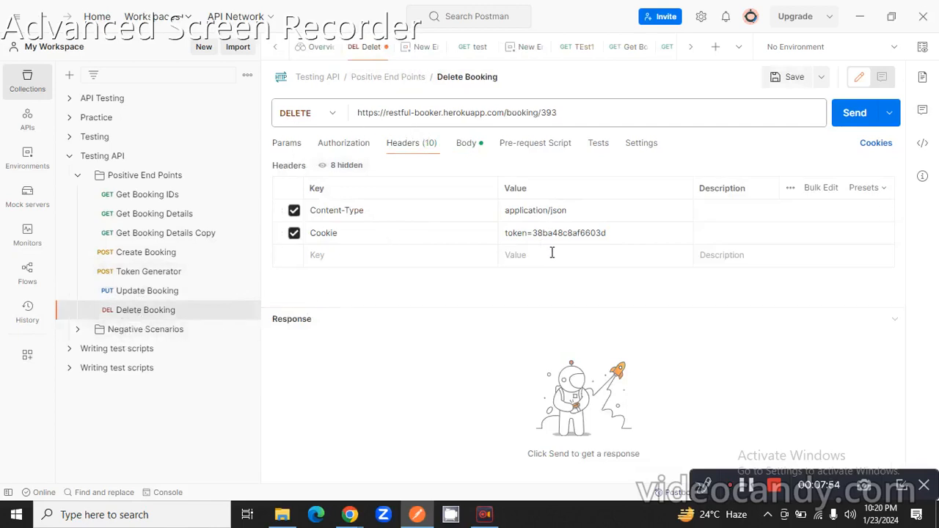
double_click(563, 233)
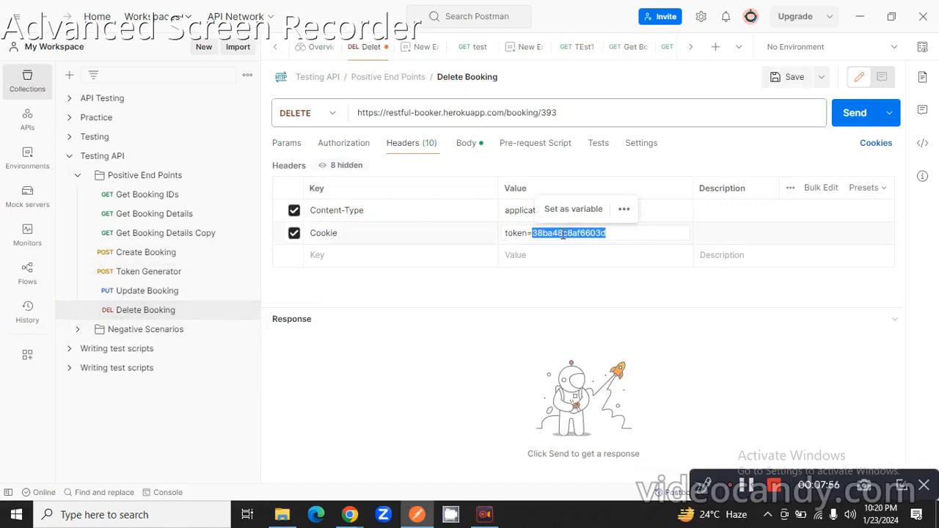
key(ctrl+v)
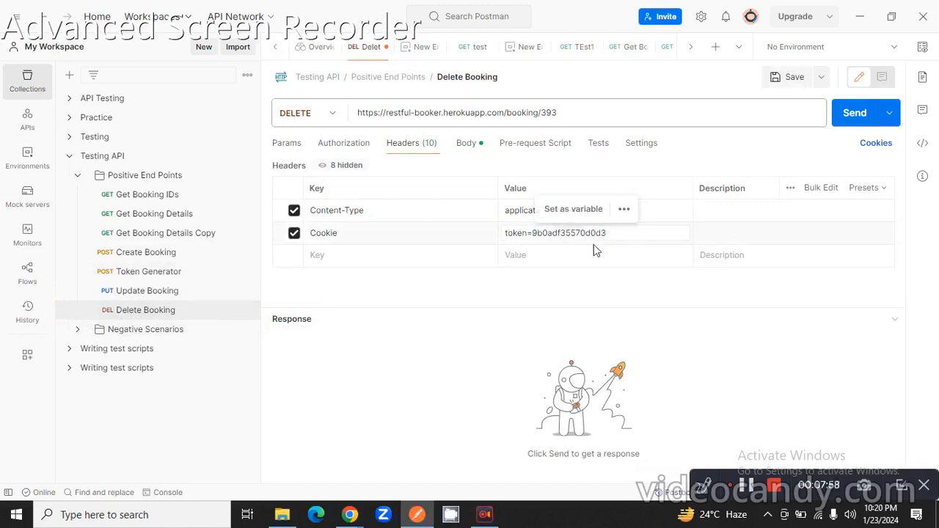
click(469, 289)
click(463, 143)
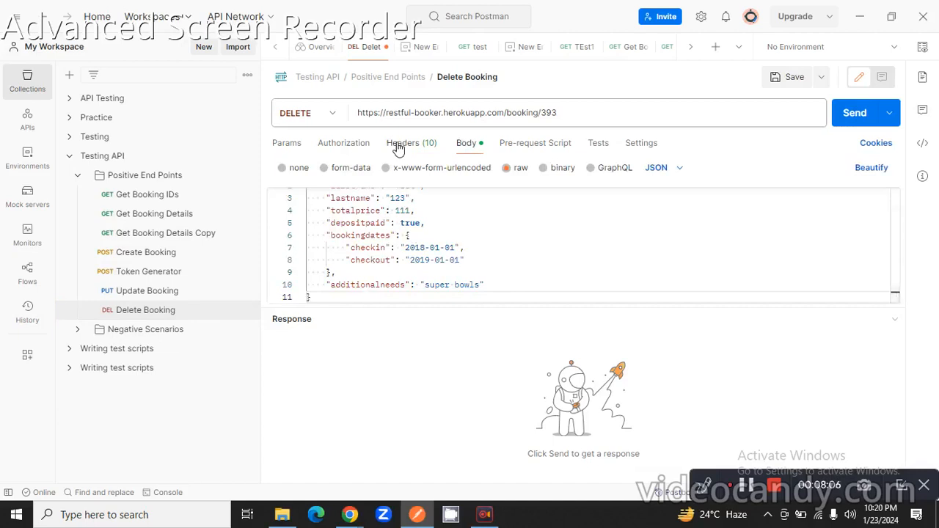
click(430, 146)
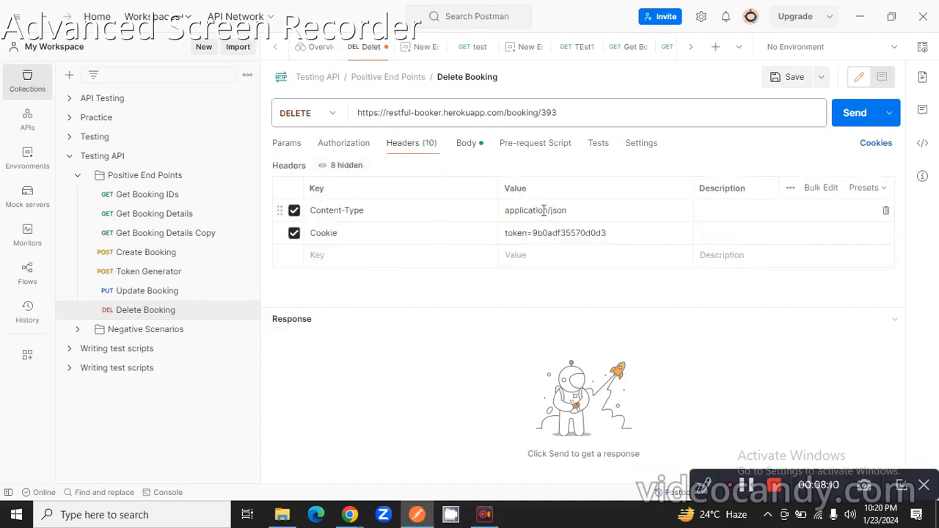
click(472, 146)
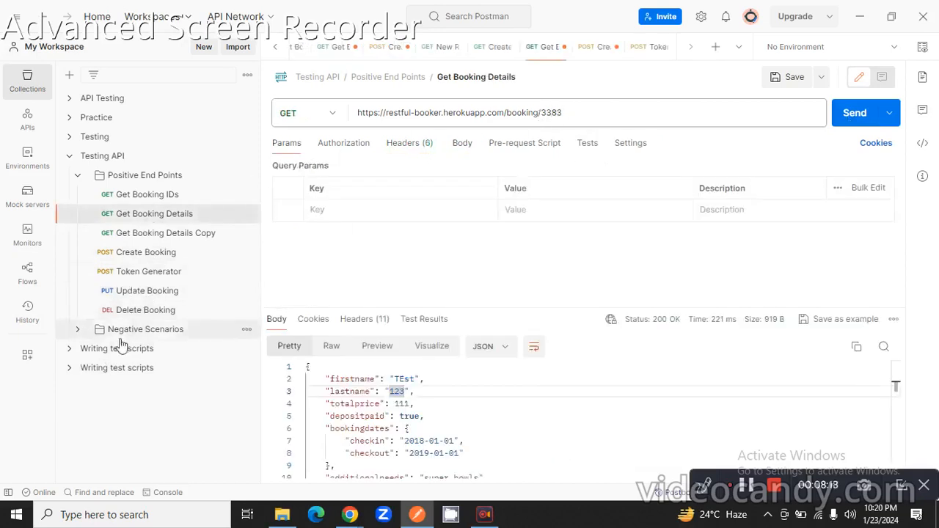
Set the booking ID in the Delete Booking URL to 3383 and send the request
click(131, 319)
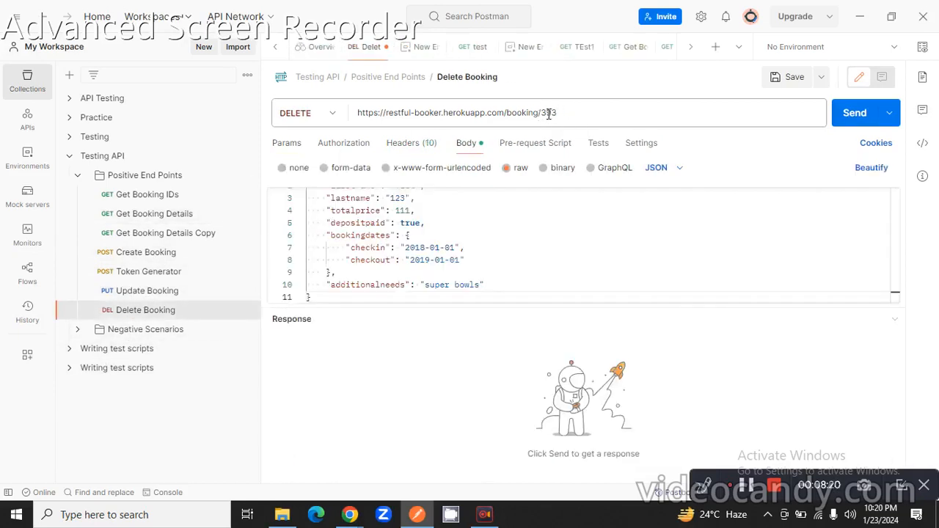
drag(541, 112, 568, 110)
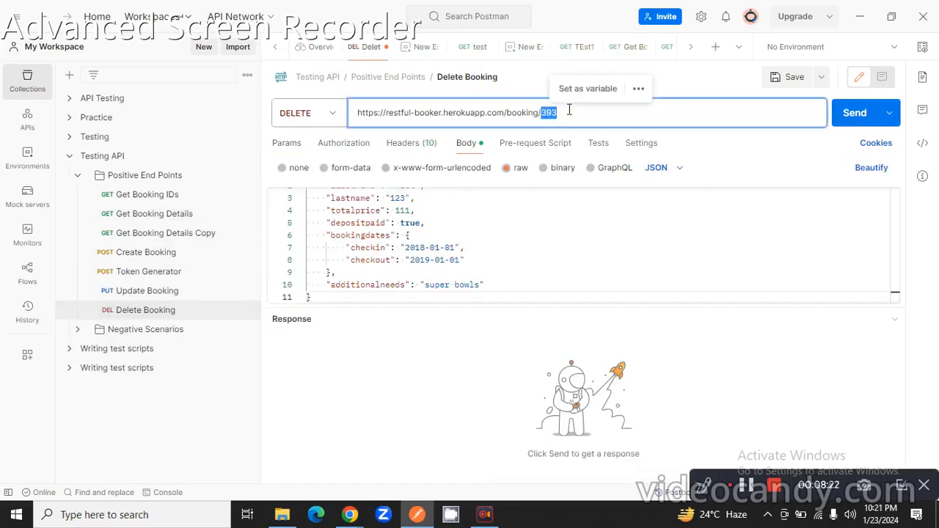
text(88)
key(BackSpace)
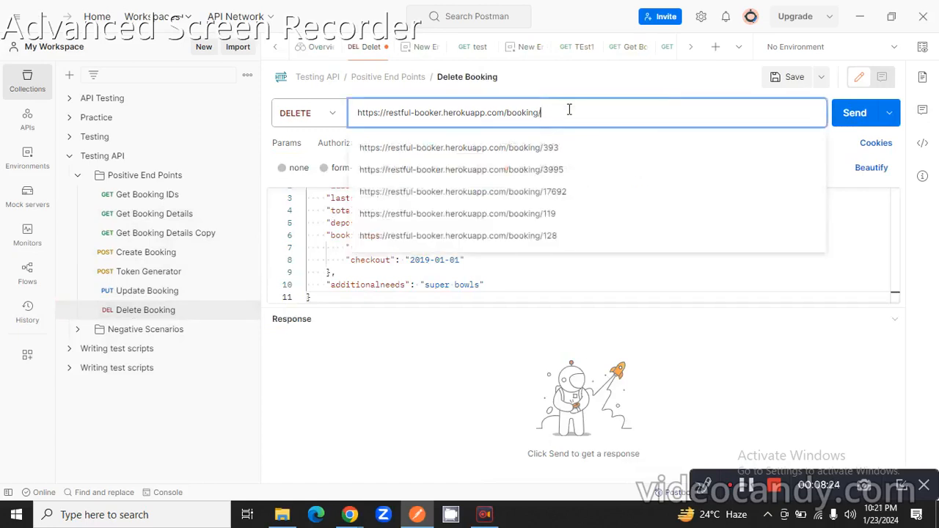
text(3383)
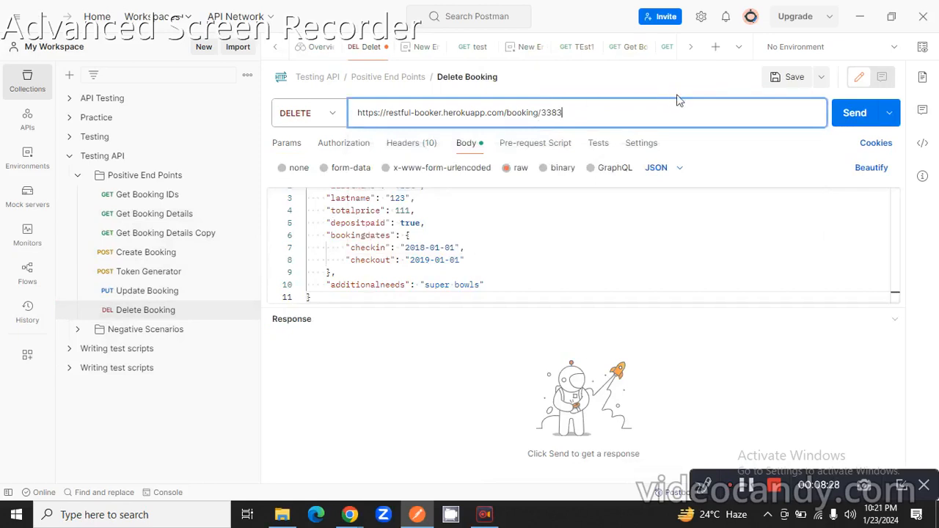
click(853, 115)
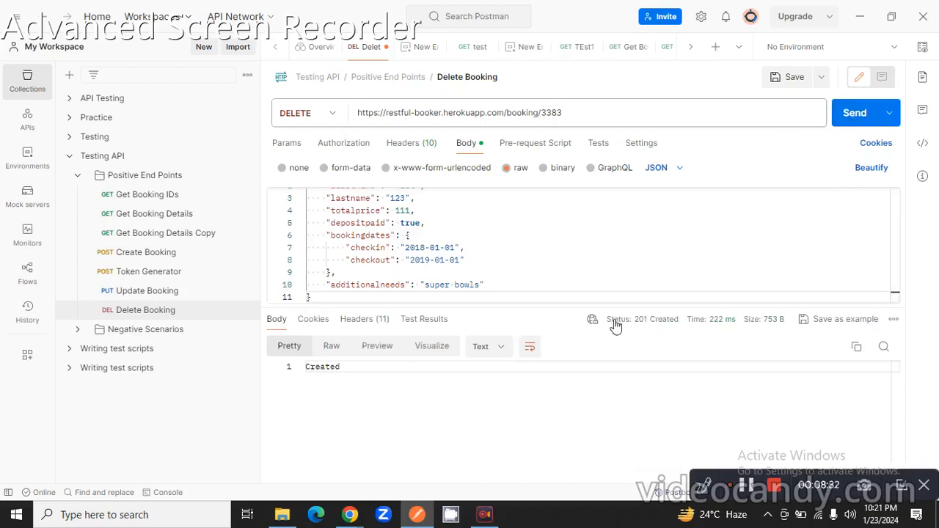
Change the booking ID in the Delete Booking URL to 3999 and send the delete request again
mouse_move(610, 327)
double_click(551, 112)
text(3999)
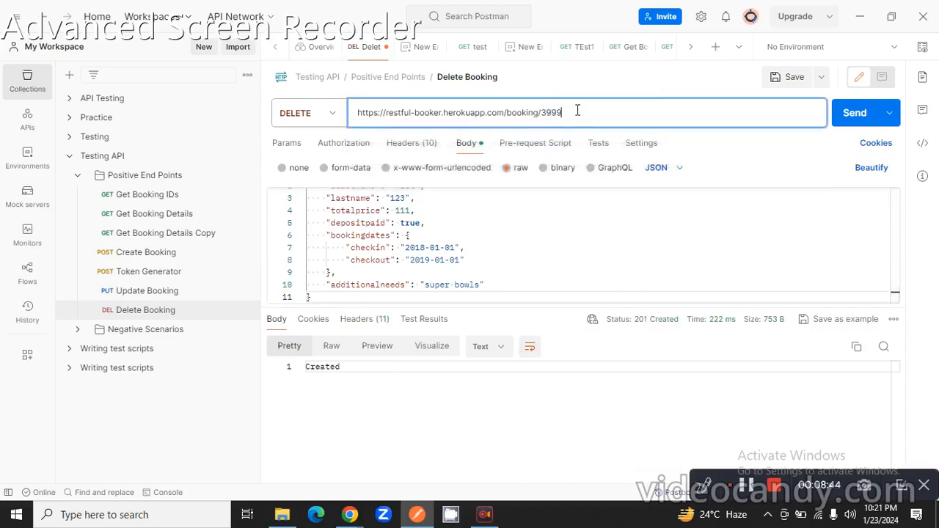
click(853, 120)
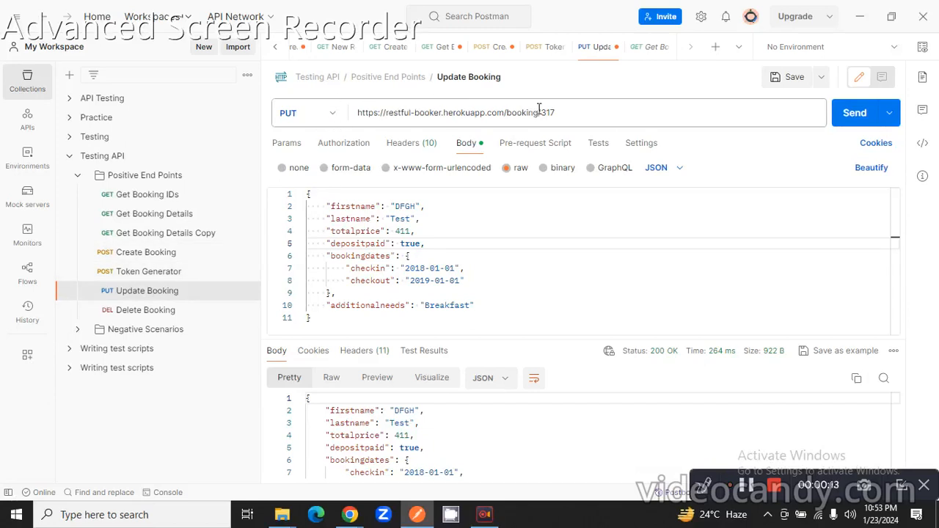
Examine the booking ID in the Update Booking URL and the name, price and deposit fields in its JSON body
drag(540, 112, 554, 112)
click(580, 111)
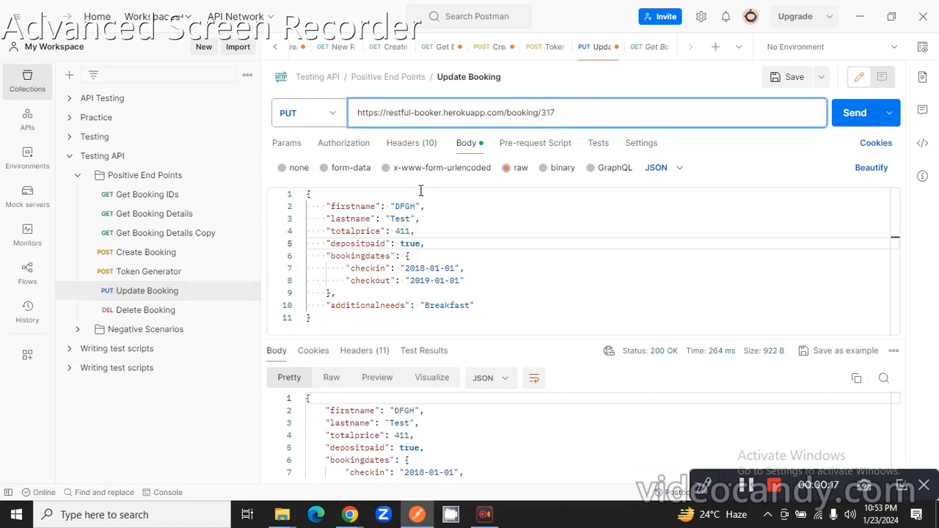
click(352, 209)
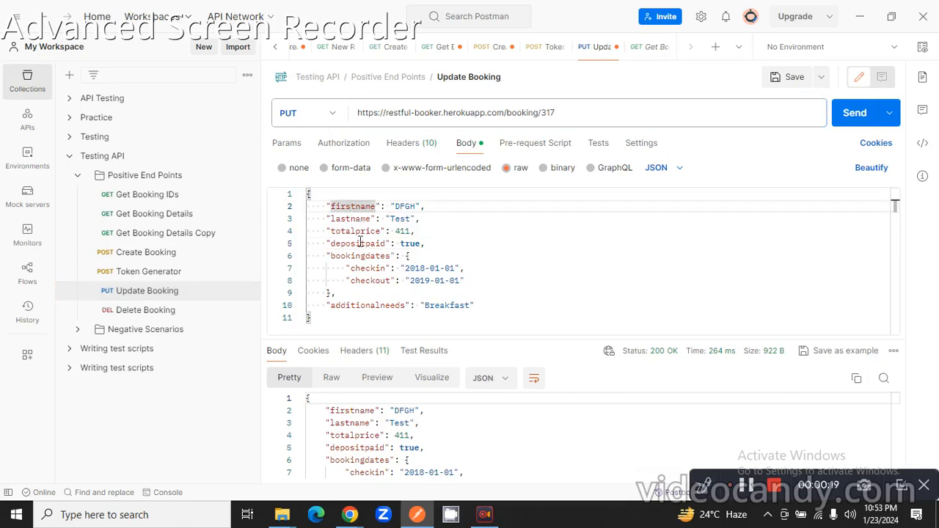
click(364, 232)
drag(327, 206, 365, 219)
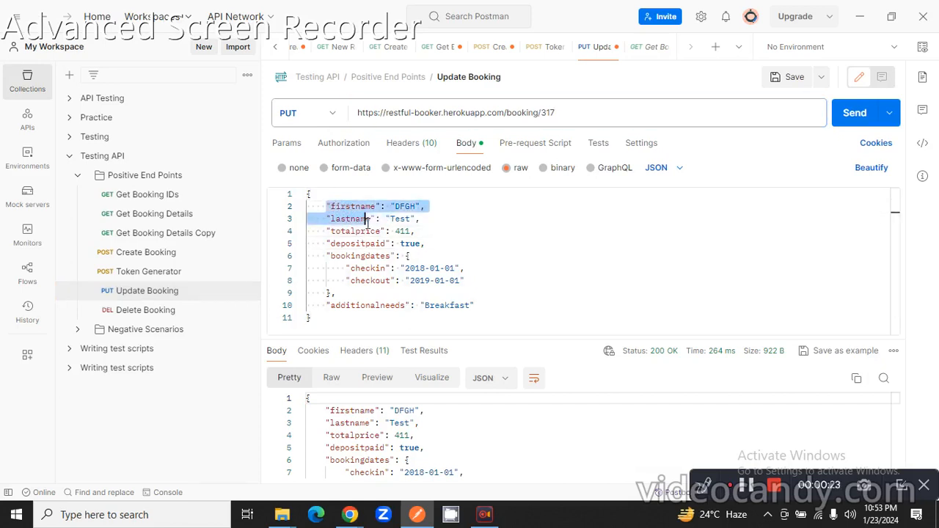
click(477, 233)
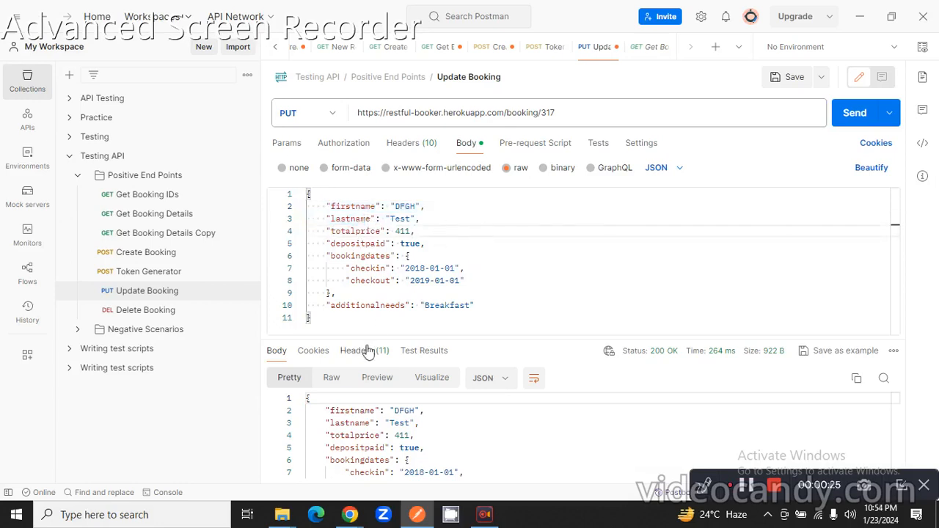
drag(327, 205, 415, 231)
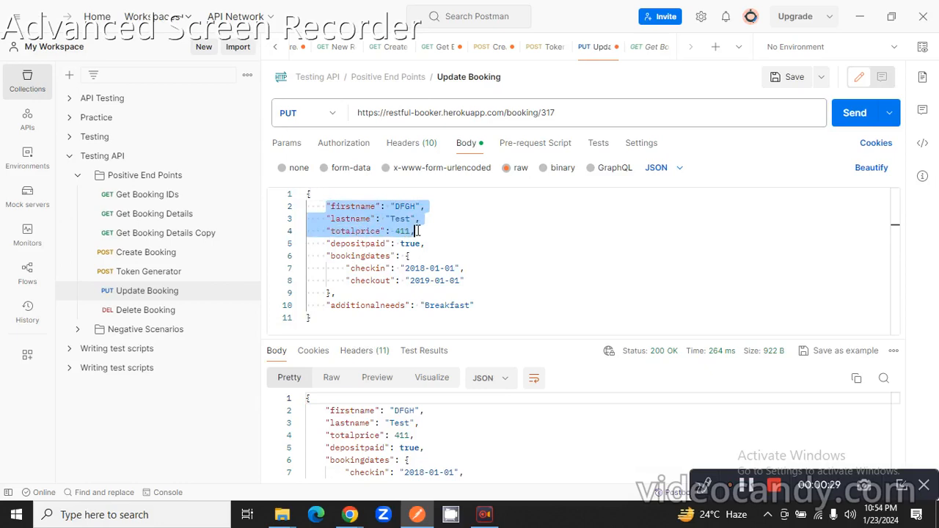
click(452, 206)
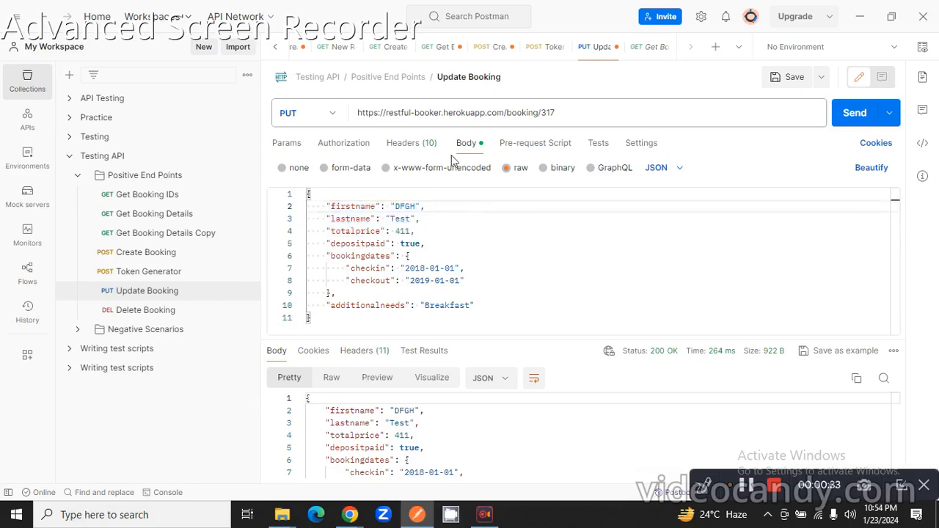
click(390, 245)
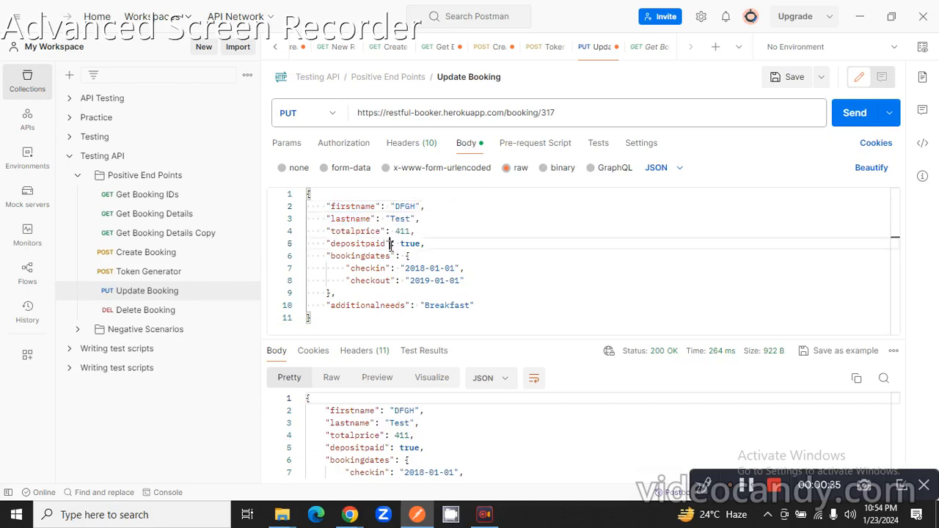
Examine the Content-Type and Cookie headers of the Update Booking request, including the token value
click(412, 147)
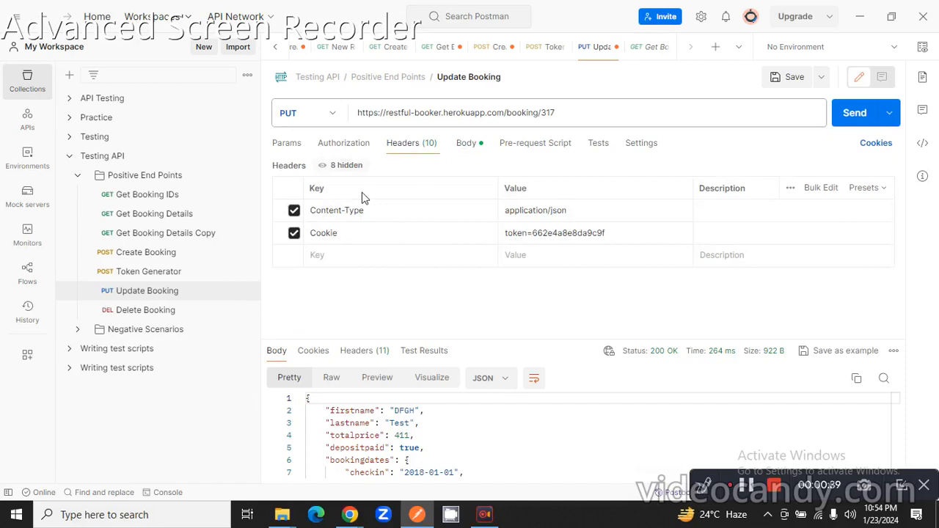
click(376, 210)
click(543, 208)
click(342, 188)
click(535, 239)
double_click(561, 232)
click(563, 233)
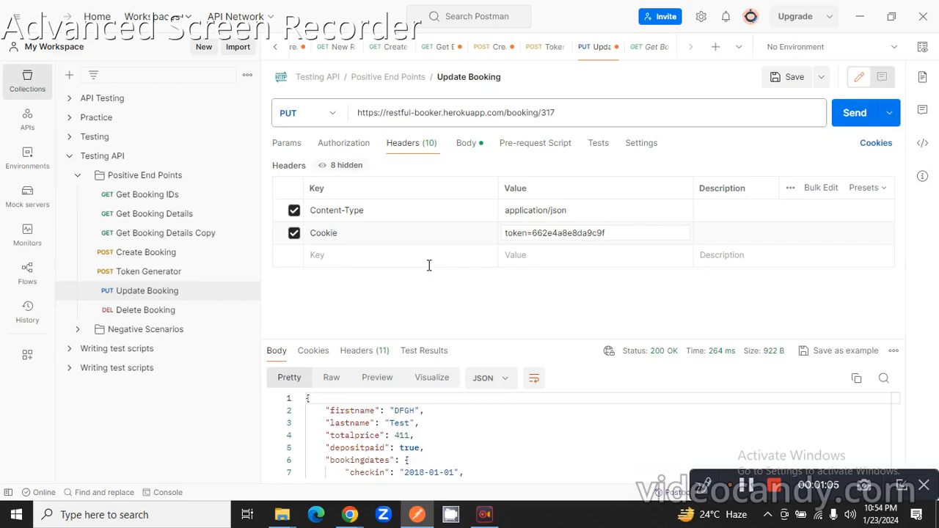
Generate a new auth token with the Token Generator request and paste it over the old token in the Update Booking Cookie header
click(139, 273)
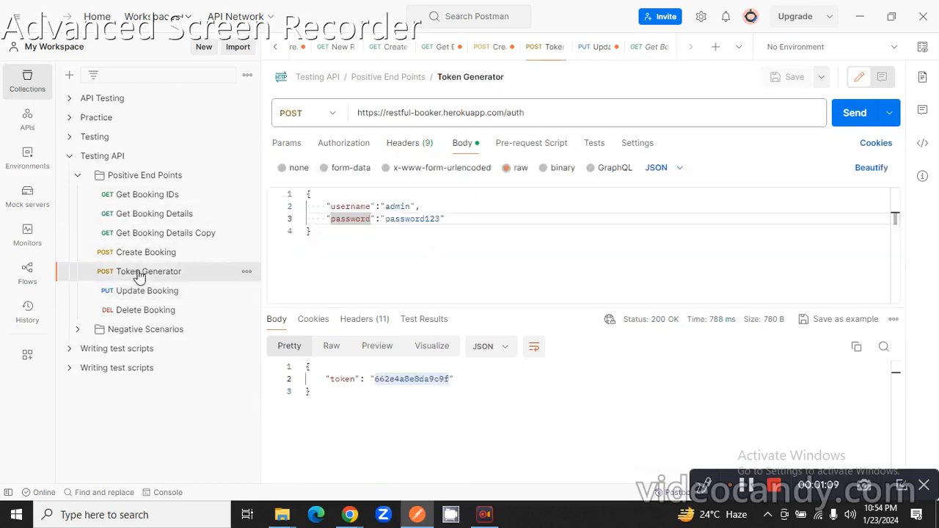
click(854, 113)
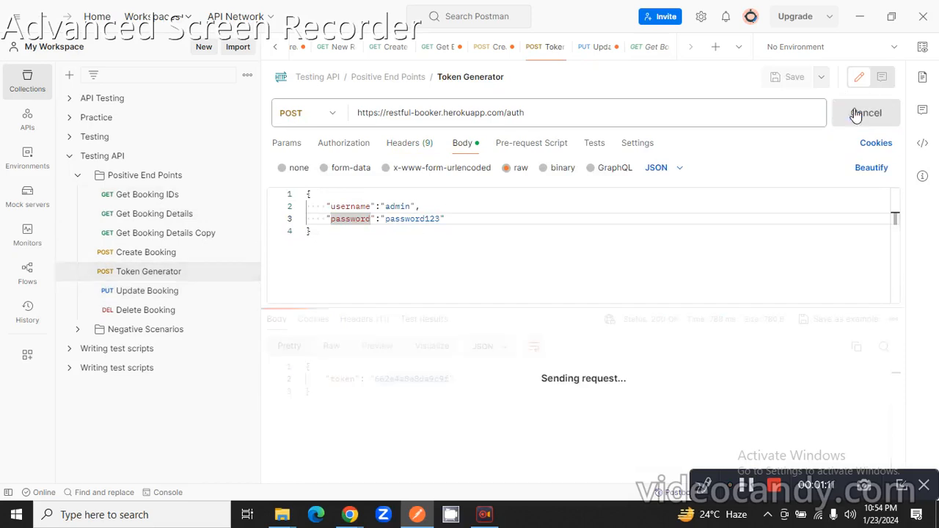
double_click(401, 380)
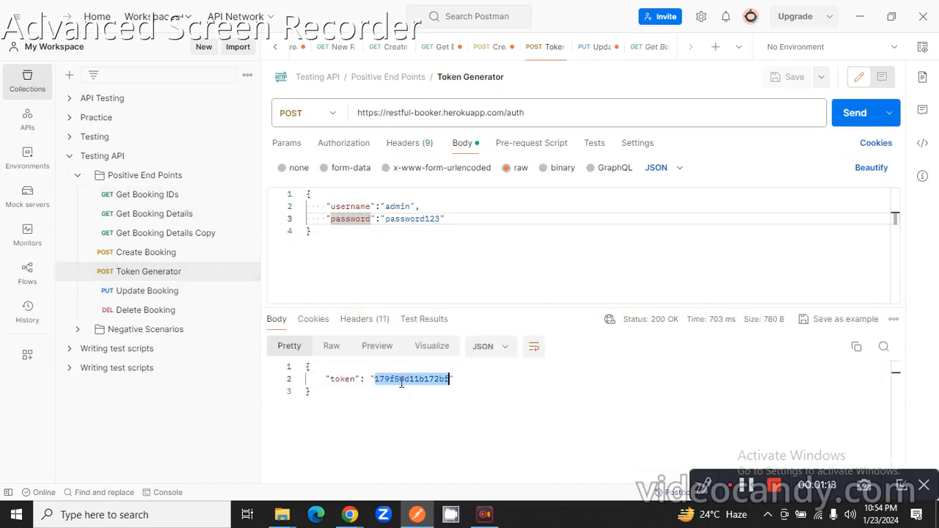
click(140, 315)
click(139, 294)
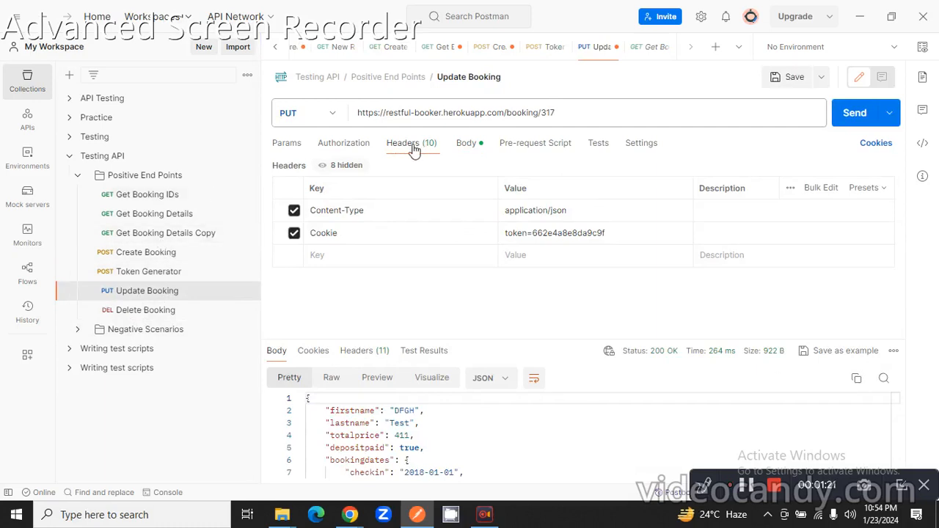
double_click(579, 234)
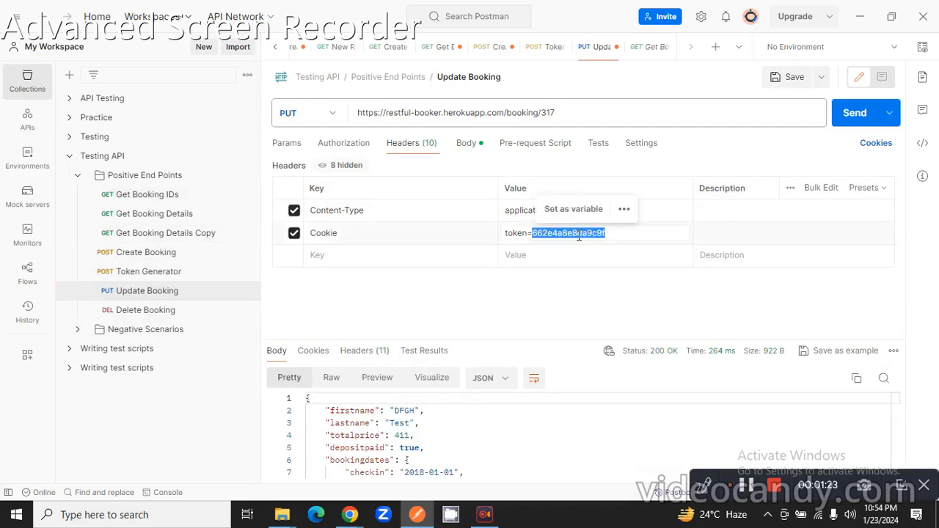
key(ctrl+v)
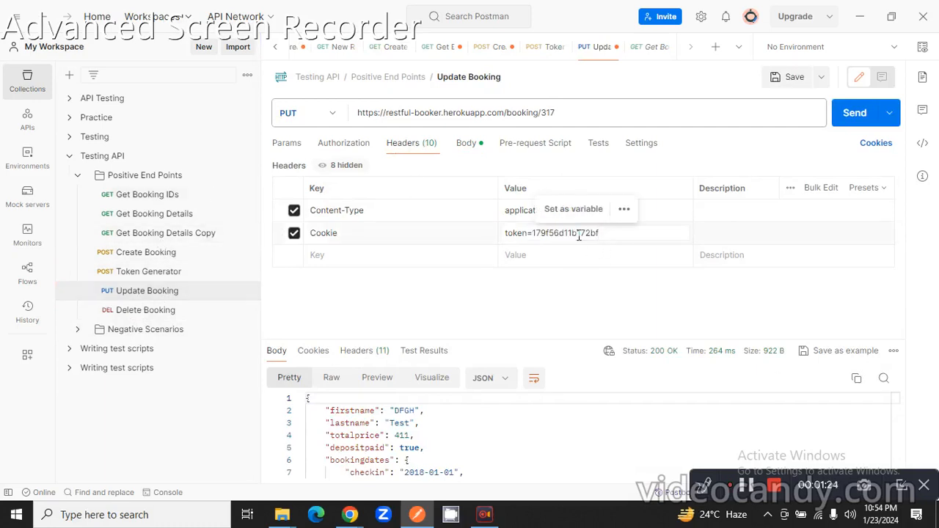
click(535, 288)
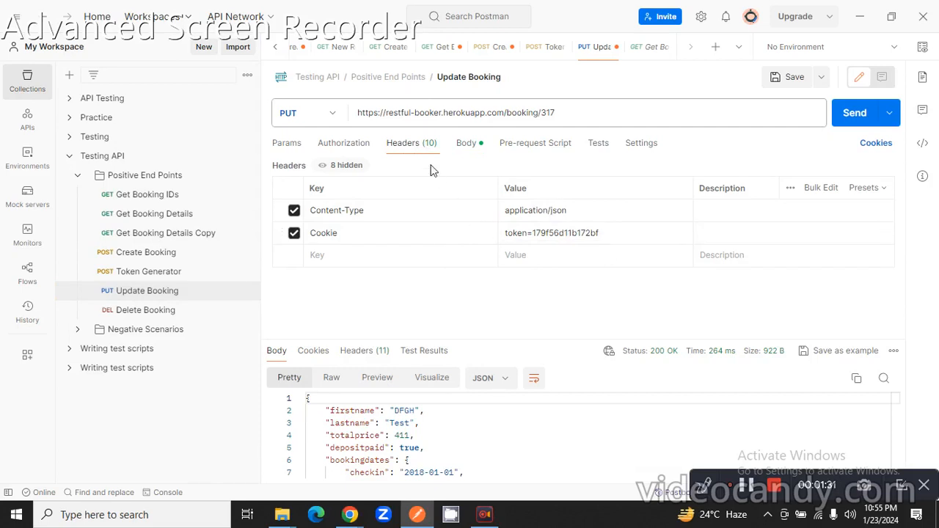
Set firstname to "TEst" and lastname to "678" in the Update Booking JSON body and send the PUT request
click(466, 146)
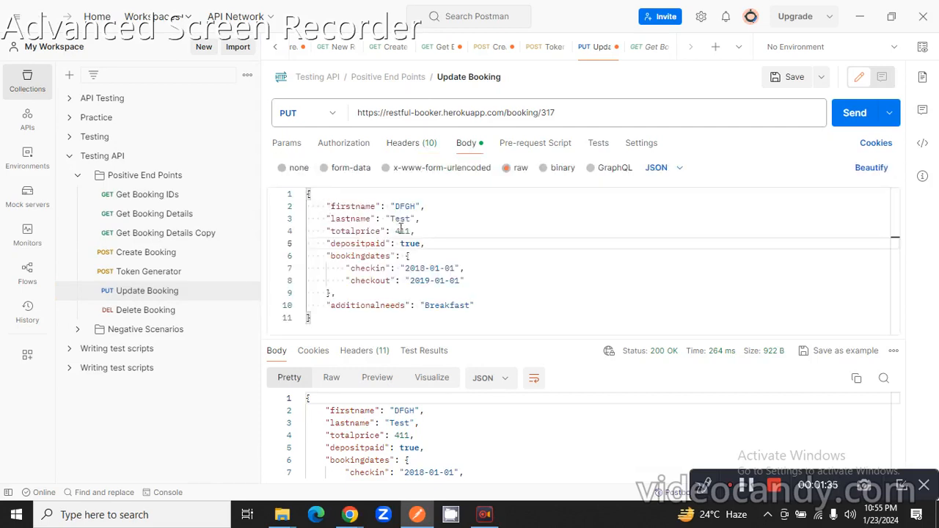
click(421, 144)
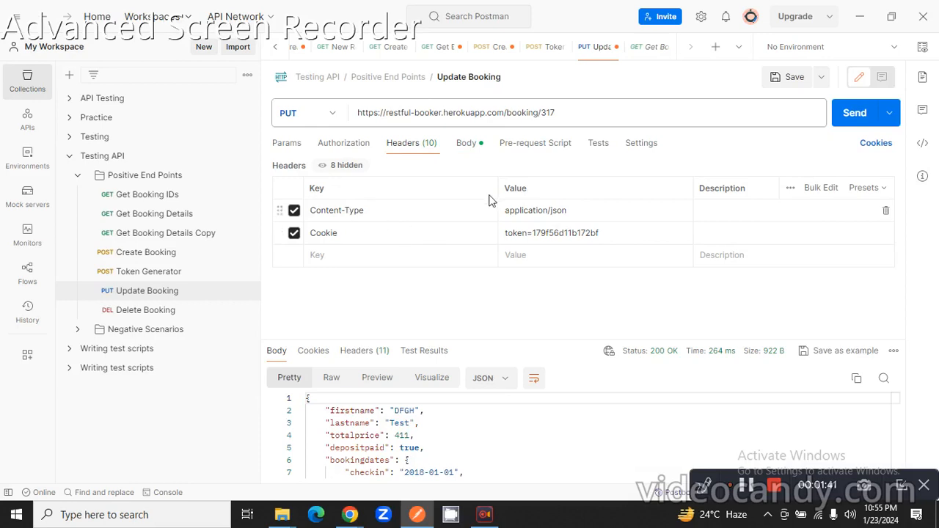
click(556, 109)
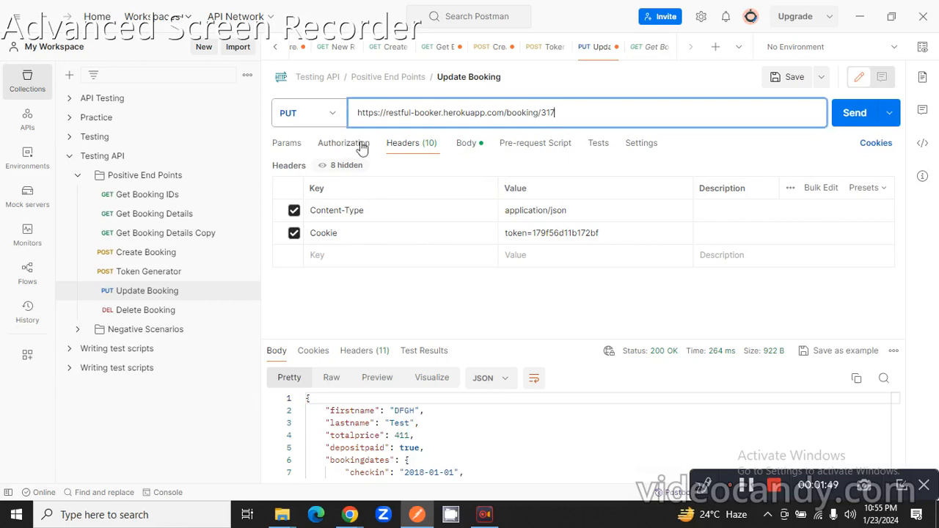
click(463, 147)
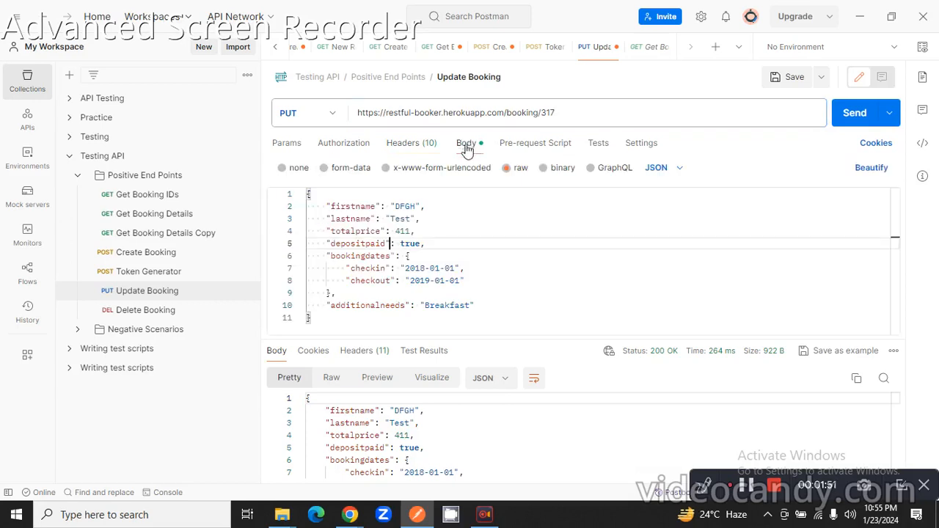
double_click(407, 207)
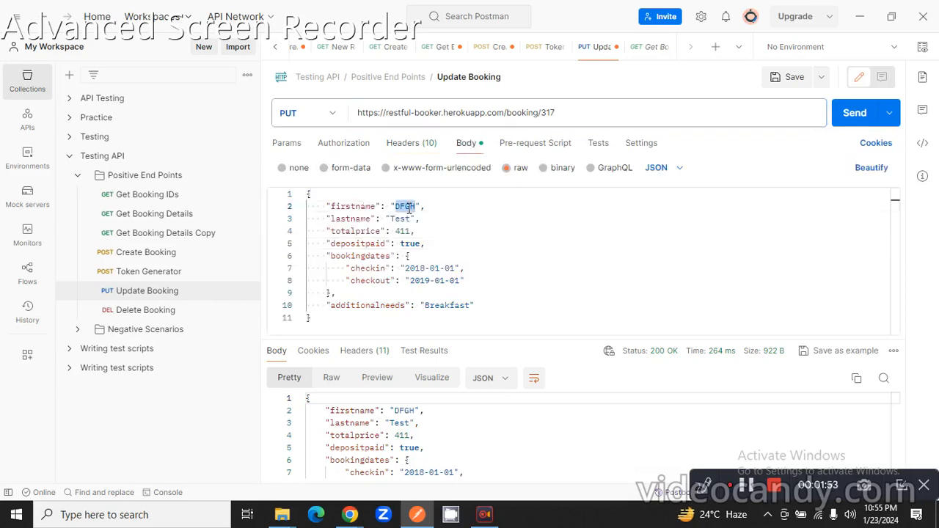
text(TEst)
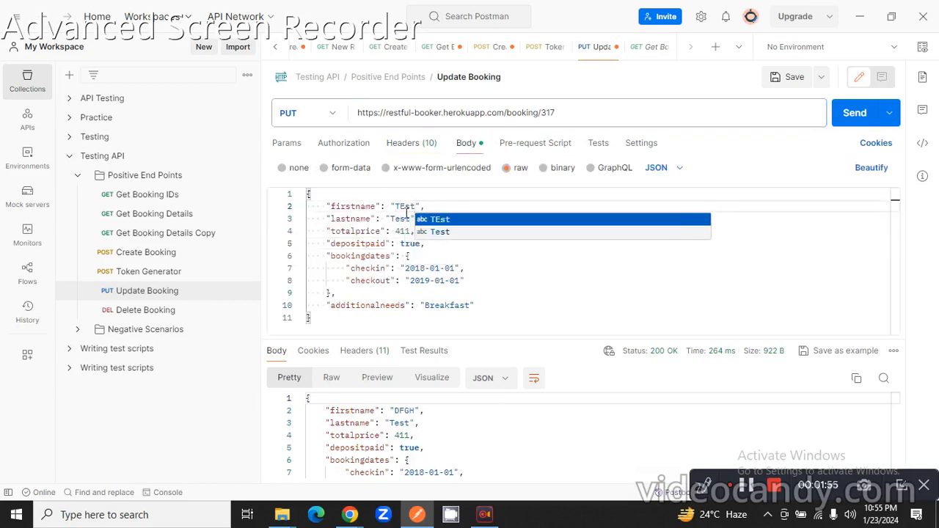
double_click(403, 218)
text(678)
click(561, 211)
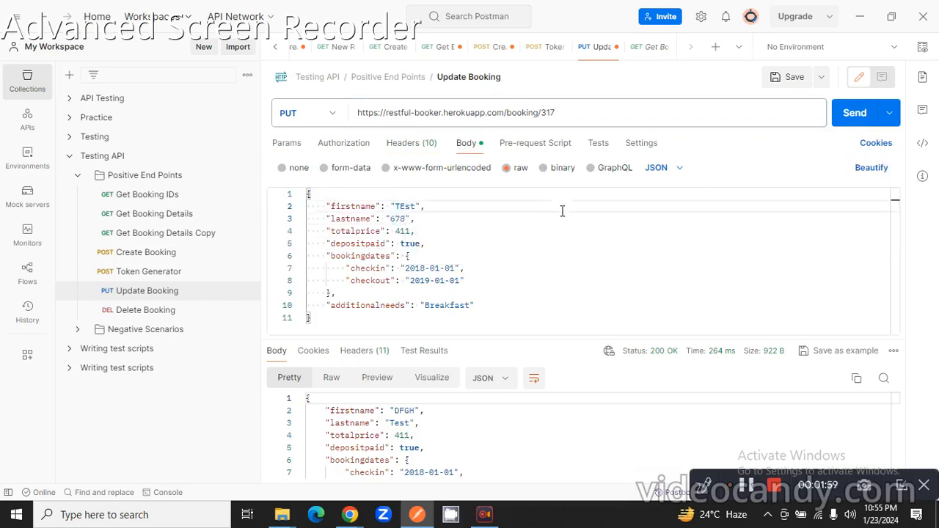
click(854, 116)
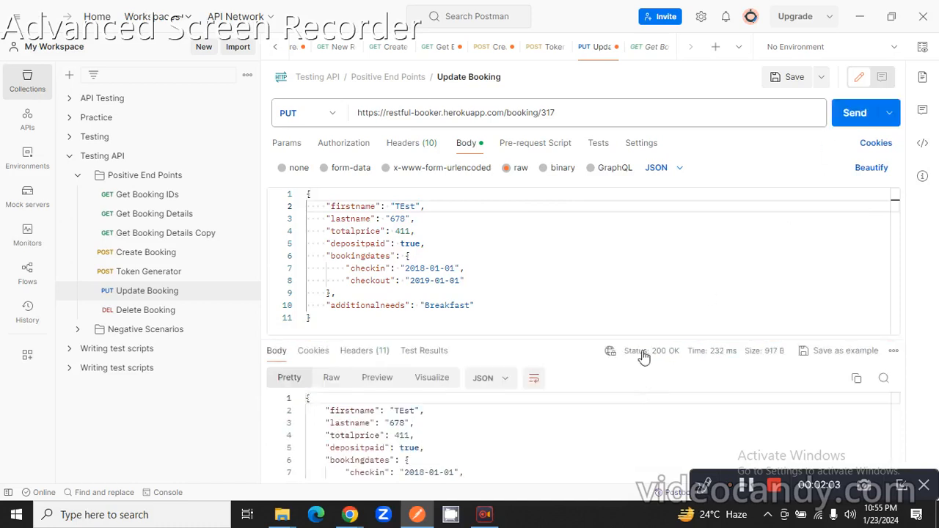
Examine the Update Booking response's status and its returned JSON, from the name fields through the booking dates and additional needs
mouse_move(677, 360)
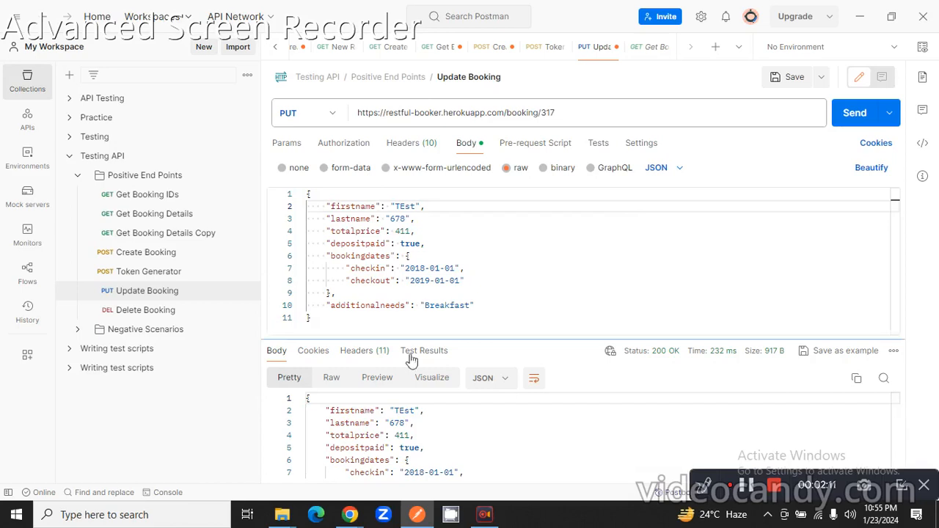
drag(308, 403, 360, 436)
click(390, 433)
drag(308, 398, 473, 480)
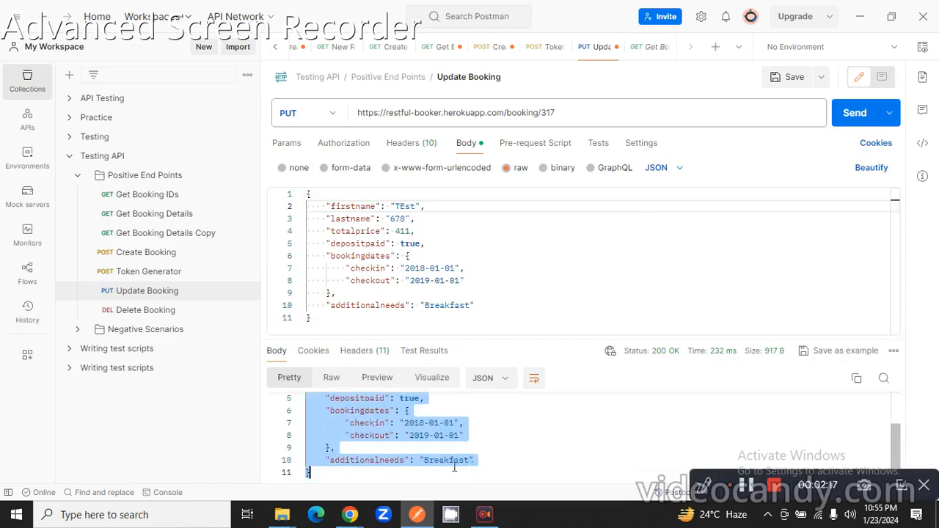
scroll(408, 478, up, 2)
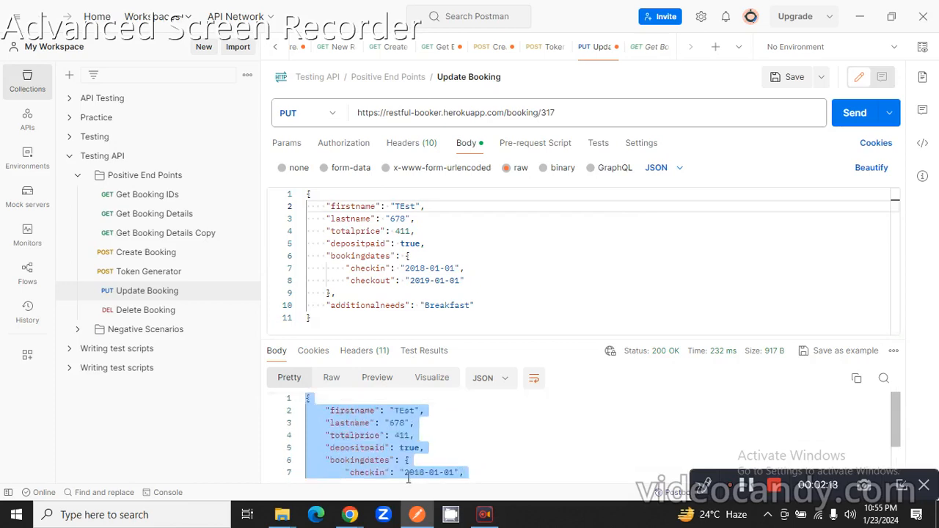
click(457, 435)
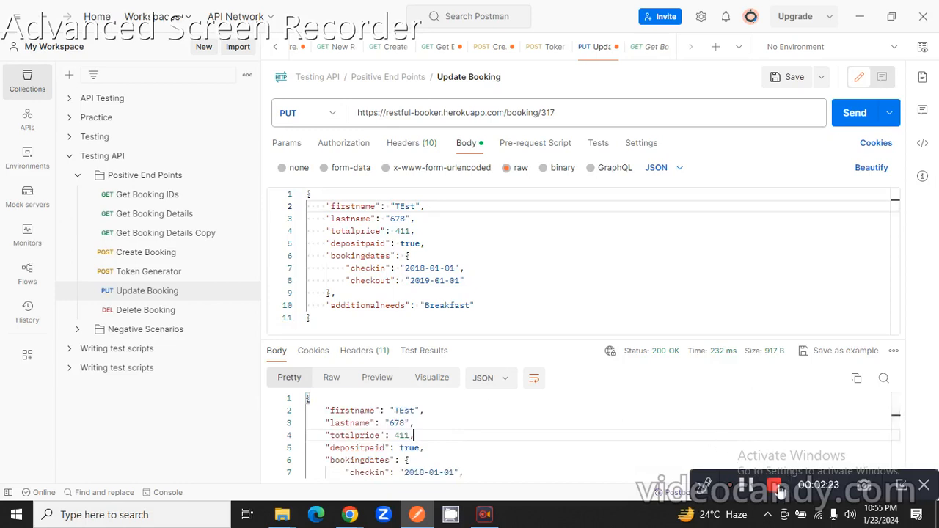
click(464, 472)
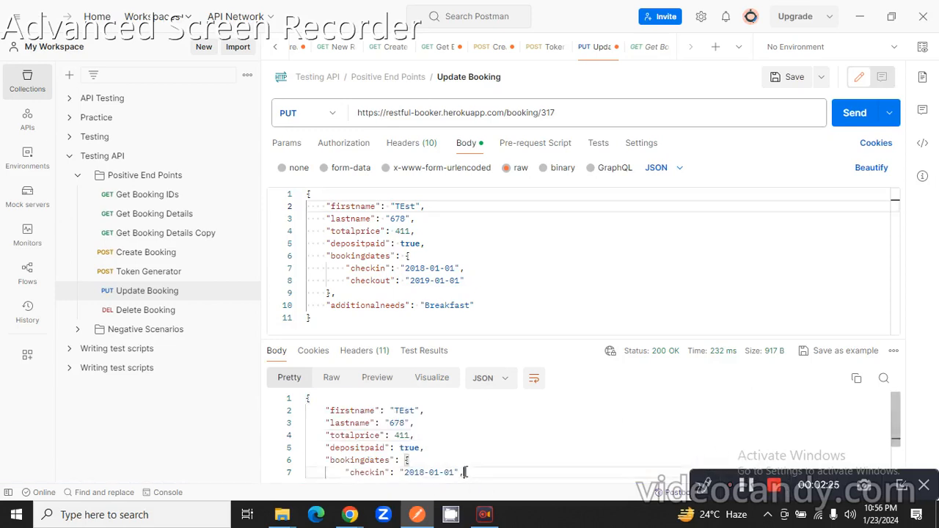